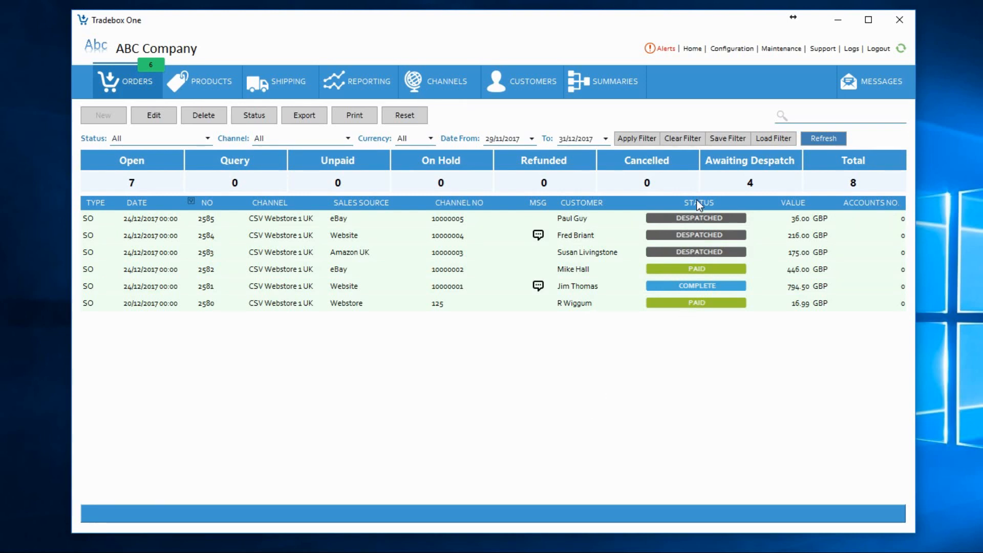
# Step: Check the available View Orders For periods in the configuration preferences and close the configuration
pyautogui.click(740, 48)
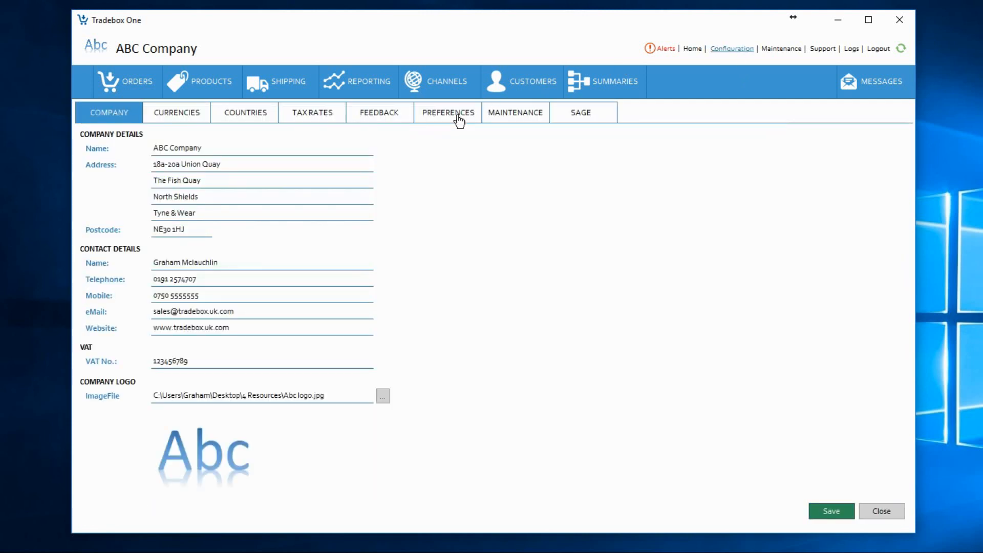
pyautogui.click(457, 116)
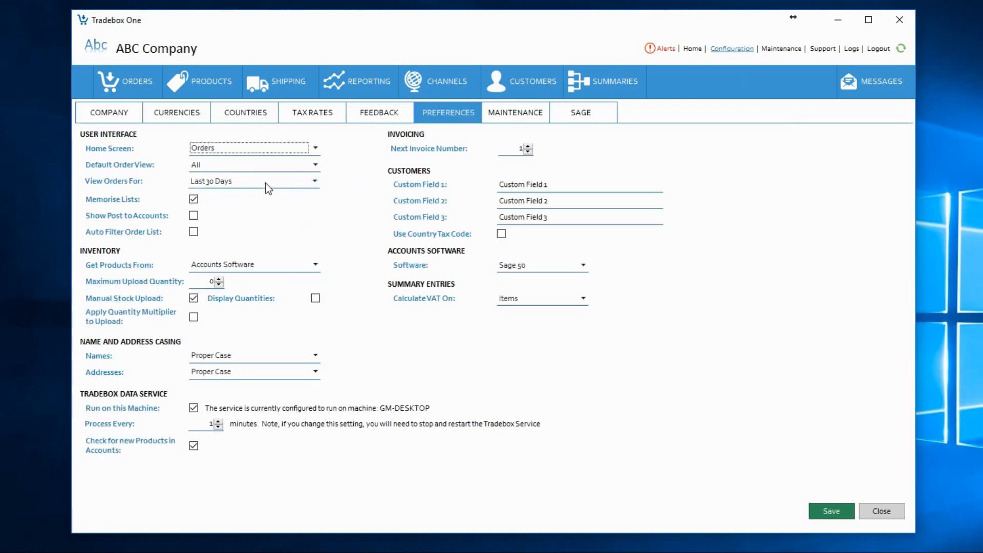
pyautogui.click(311, 183)
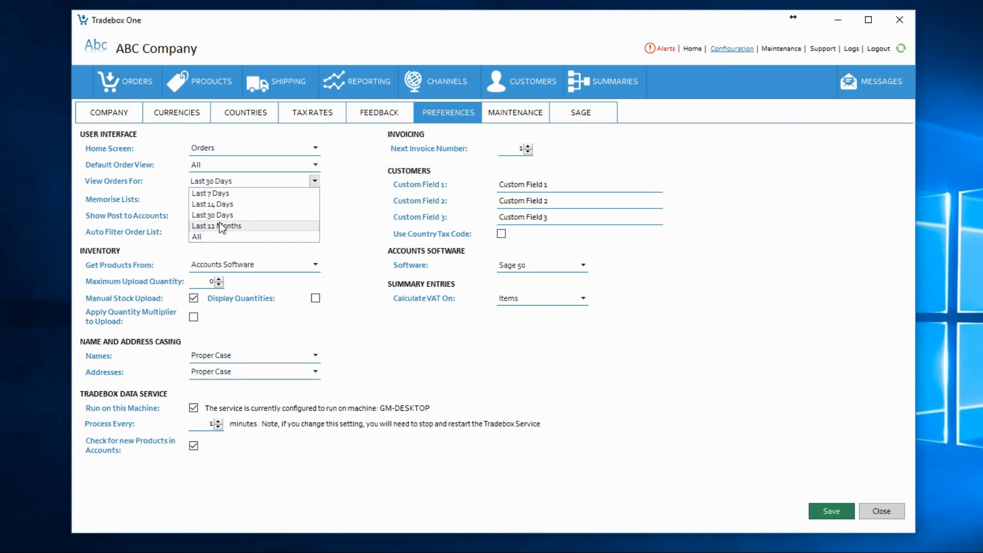
pyautogui.click(246, 182)
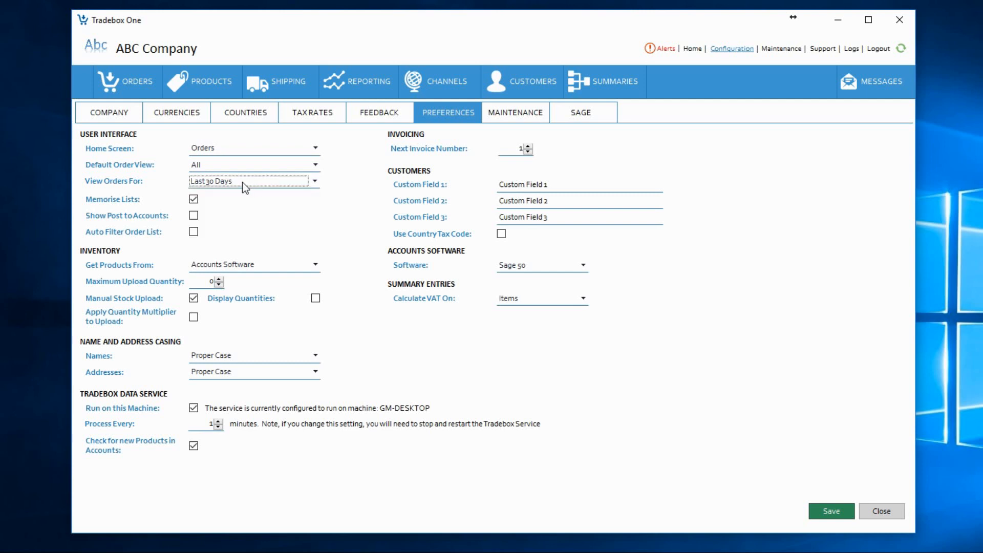
pyautogui.click(882, 511)
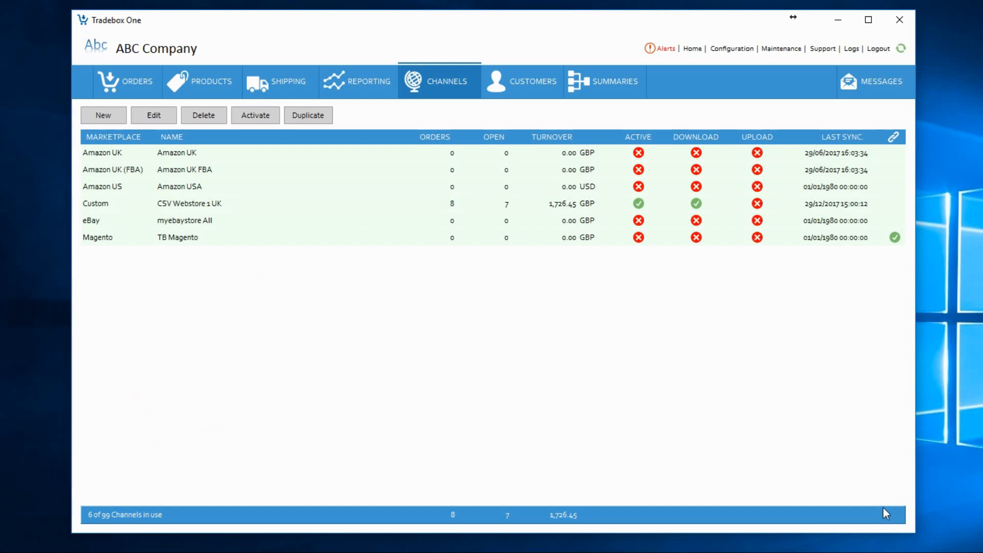
# Step: Return to the orders list and show all orders, first through the overall total and again by clearing the filter
pyautogui.click(129, 82)
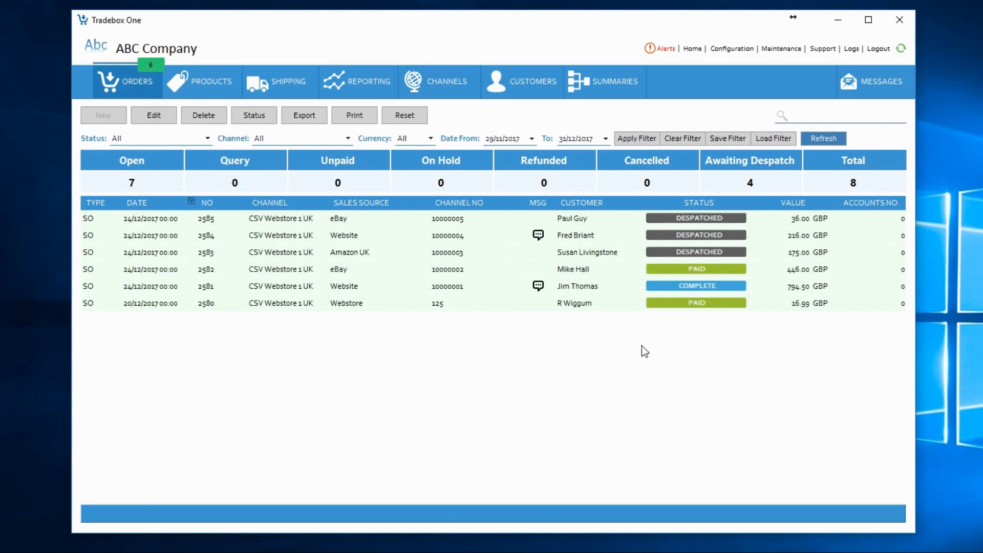
pyautogui.click(854, 186)
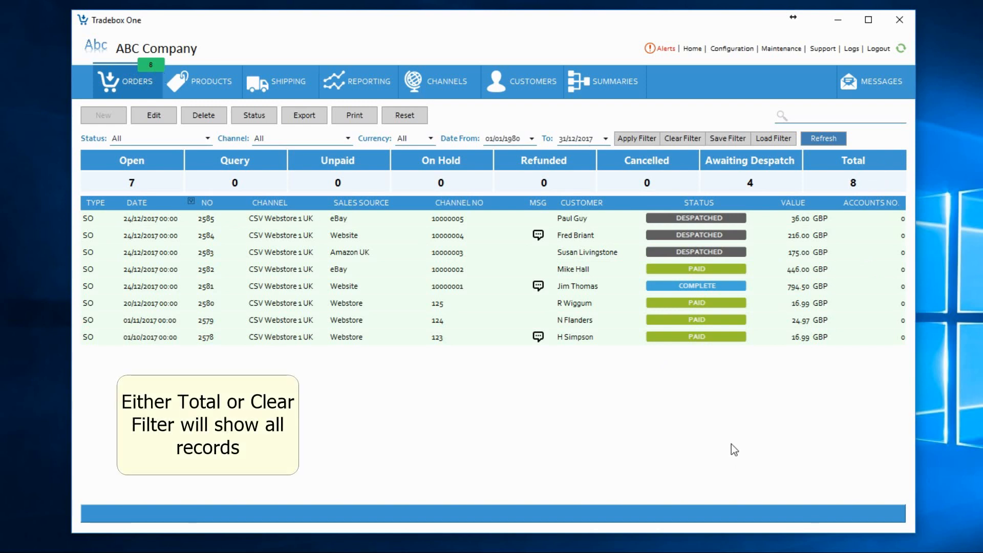
pyautogui.click(683, 139)
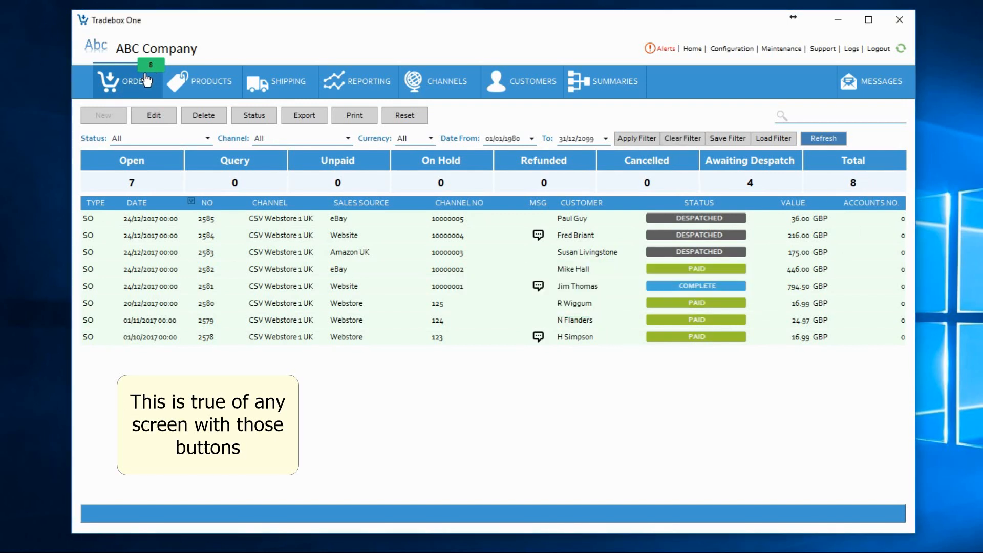
# Step: Search the product list for "abc"
pyautogui.click(205, 83)
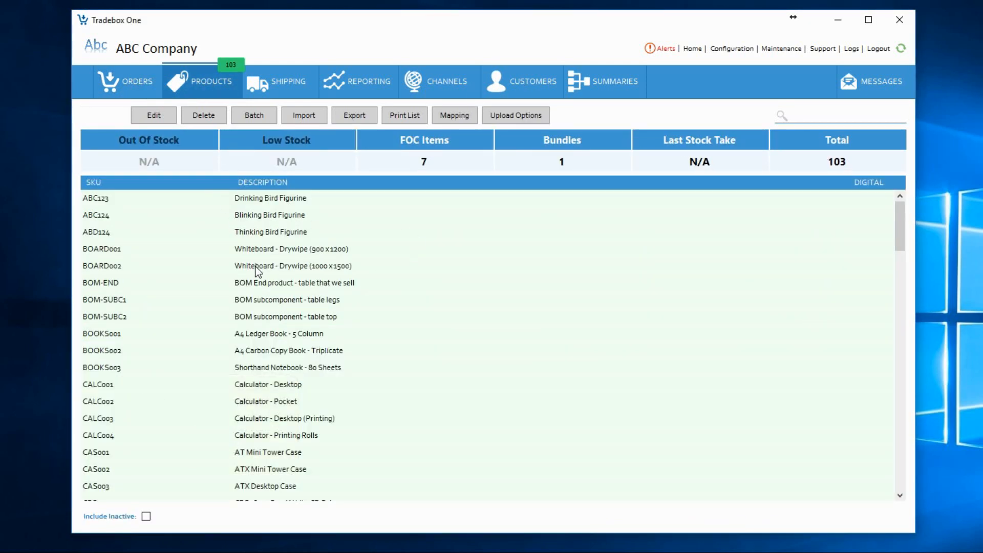
pyautogui.click(807, 117)
pyautogui.write('abc')
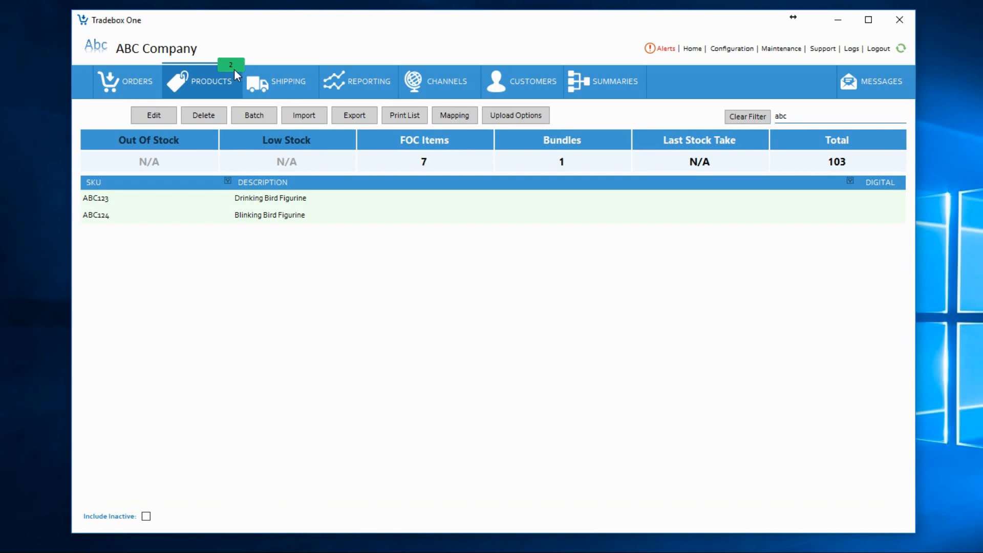
# Step: Return to the orders list, open the despatched Website order to view its details, and close it
pyautogui.click(131, 81)
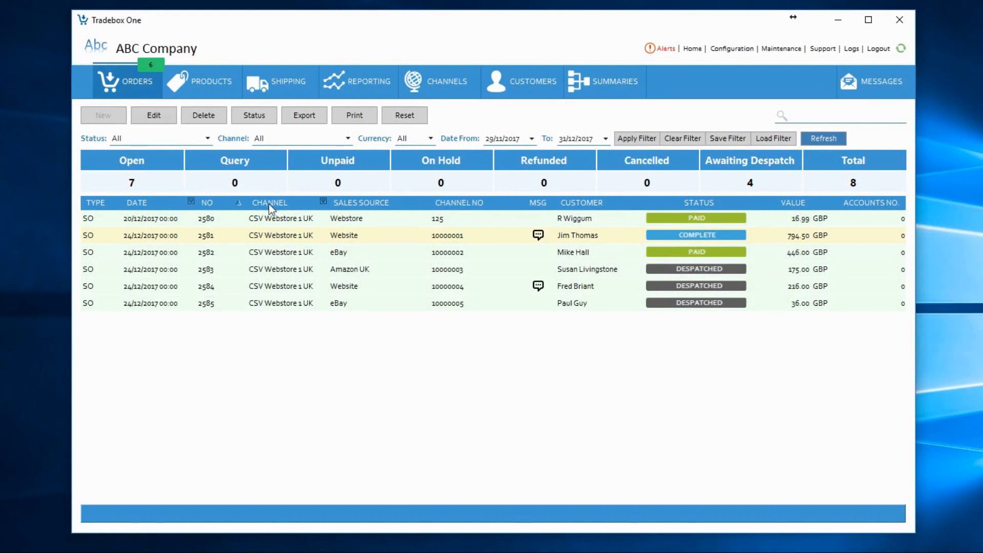
pyautogui.doubleClick(235, 287)
pyautogui.click(882, 510)
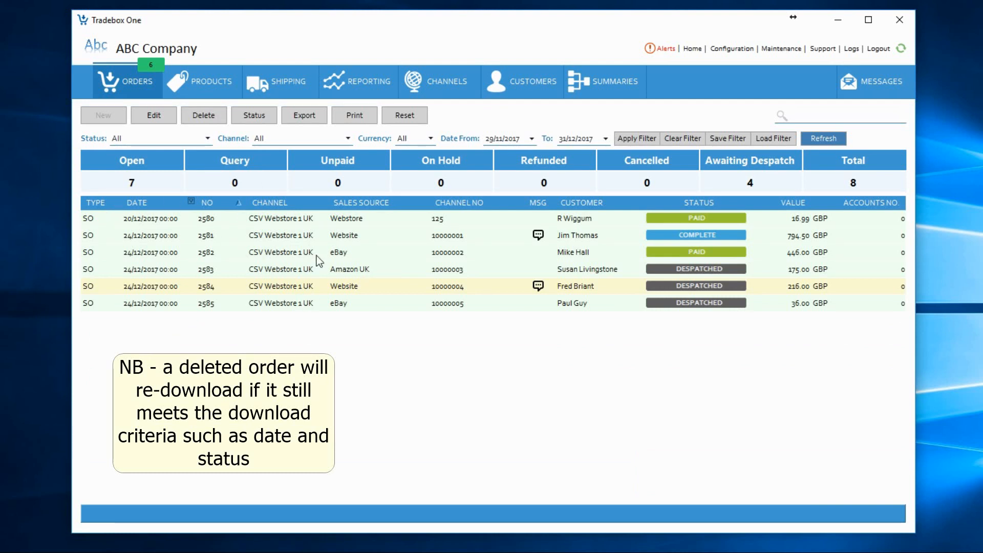
# Step: Add the completed Website order to the selection and show the export options for orders
pyautogui.keyDown('ctrl'); pyautogui.click(281, 235); pyautogui.keyUp('ctrl')
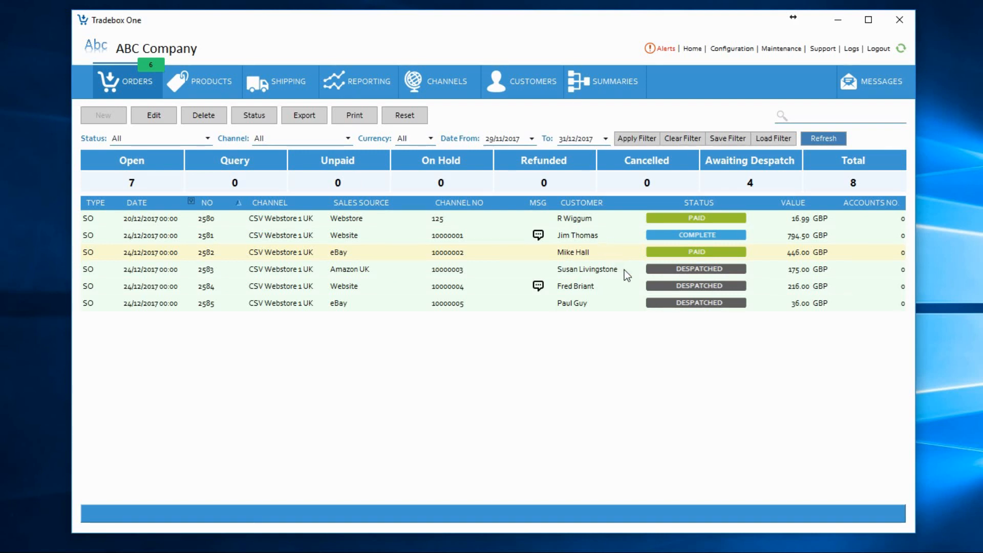
pyautogui.click(322, 118)
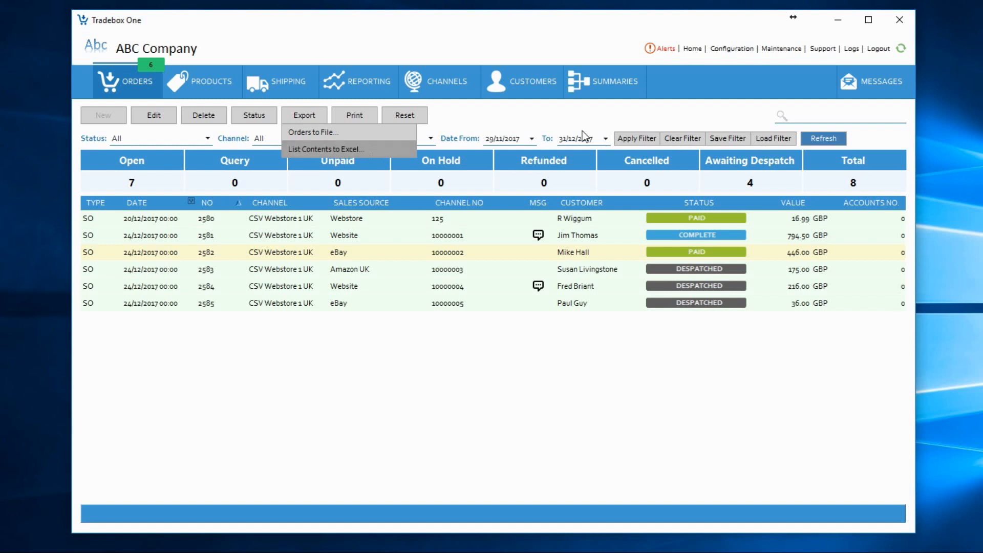
# Step: Search the orders by the Webstore order's channel number, show the export options for the match, and clear the search
pyautogui.click(792, 119)
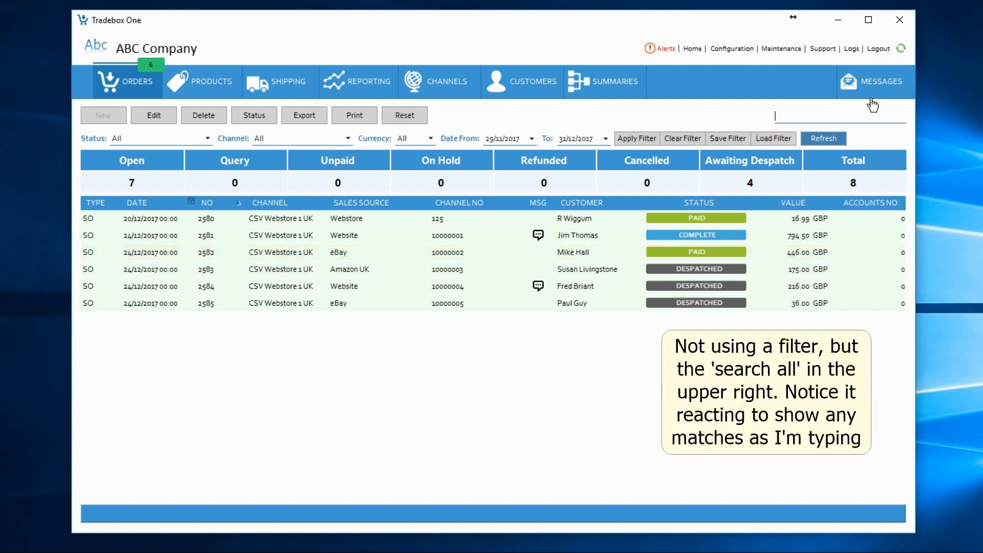
pyautogui.write('125')
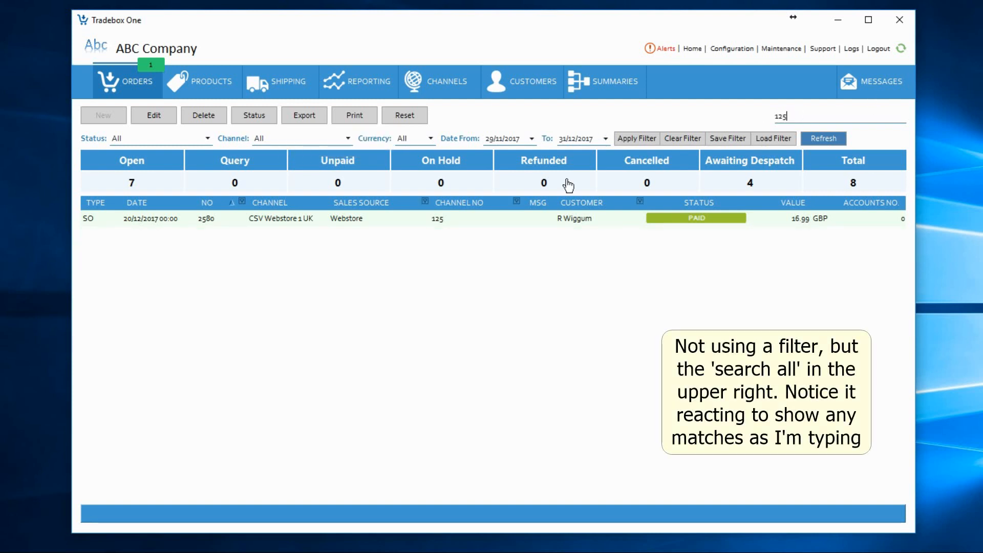
pyautogui.click(441, 223)
pyautogui.click(309, 123)
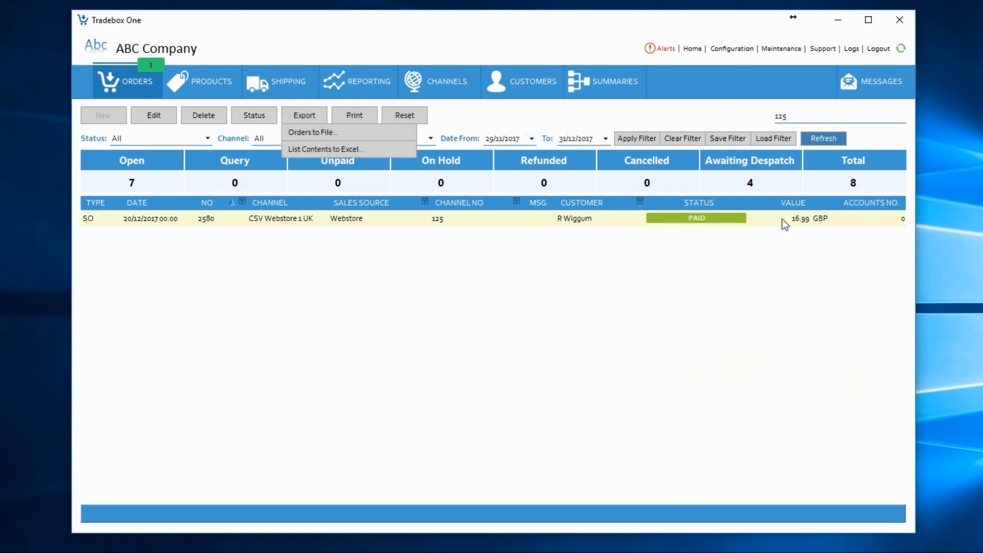
pyautogui.click(821, 117)
pyautogui.press('BackSpace')
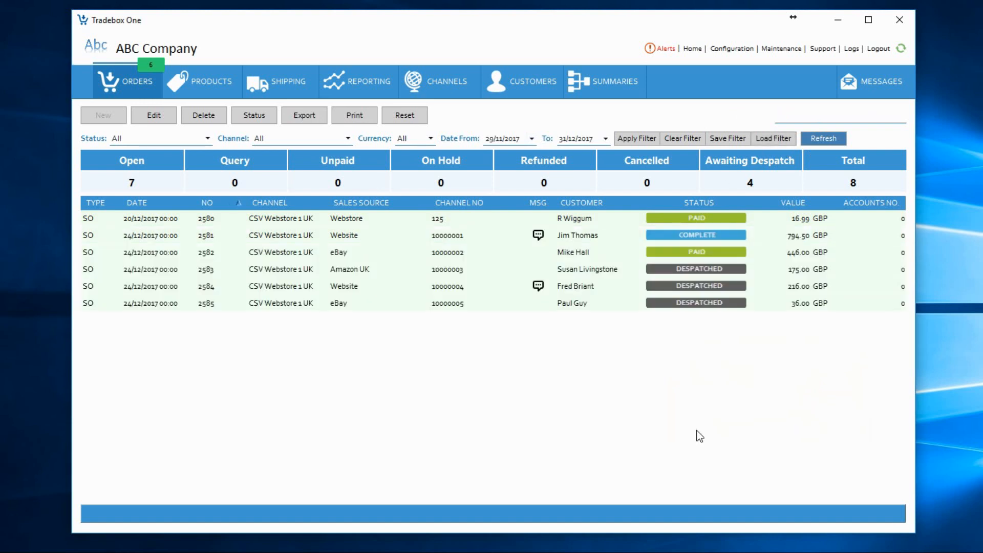
# Step: Look through the print and export options for orders and add the last listed eBay order to the selection
pyautogui.click(370, 118)
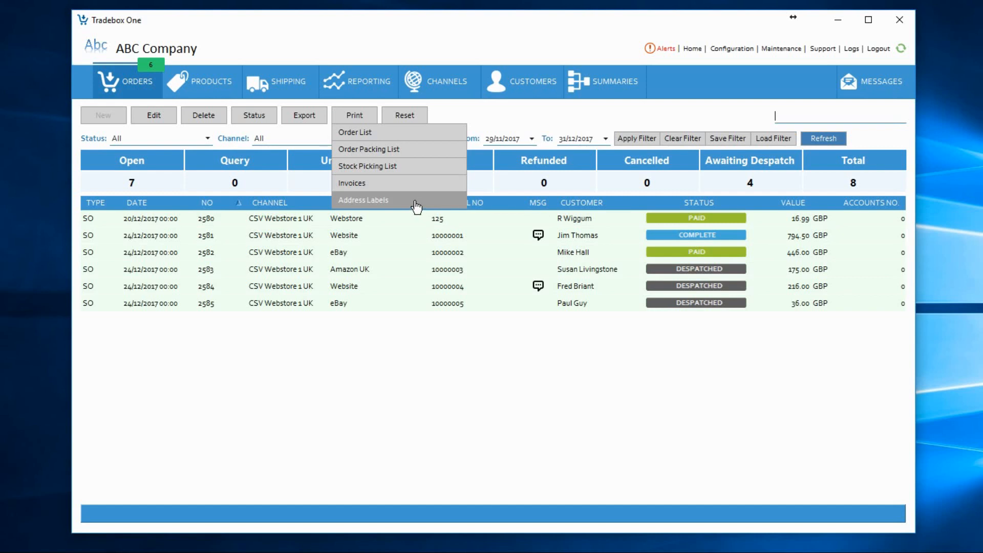
pyautogui.click(446, 371)
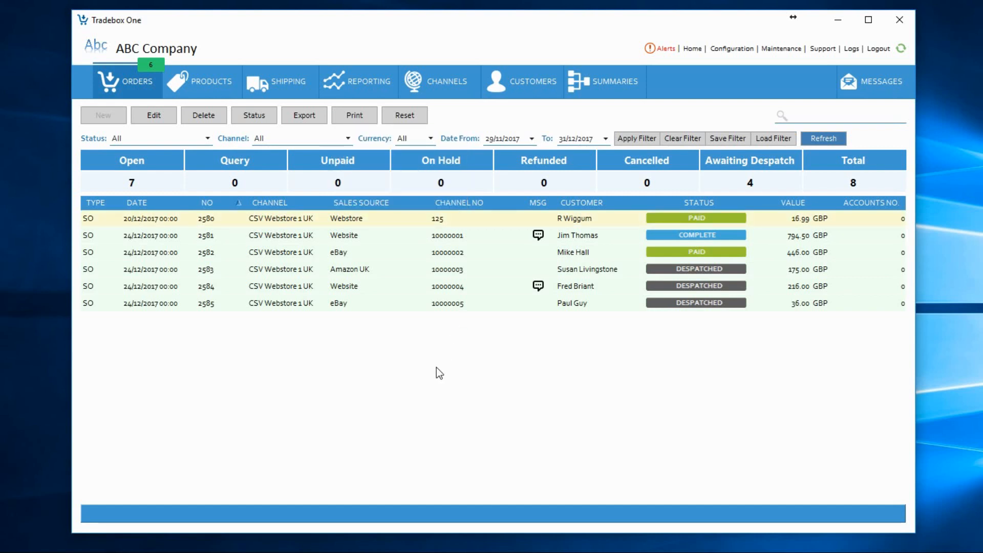
pyautogui.click(320, 119)
pyautogui.keyDown('ctrl'); pyautogui.click(306, 306); pyautogui.keyUp('ctrl')
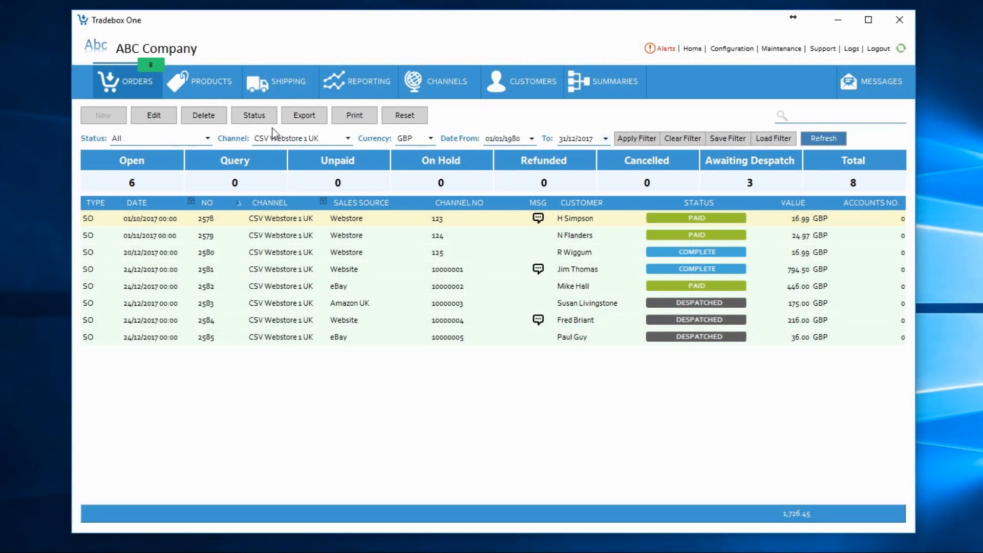
# Step: Set the order filter criteria to status Open, channel CSV Webstore 1 UK and currency GBP
pyautogui.click(146, 136)
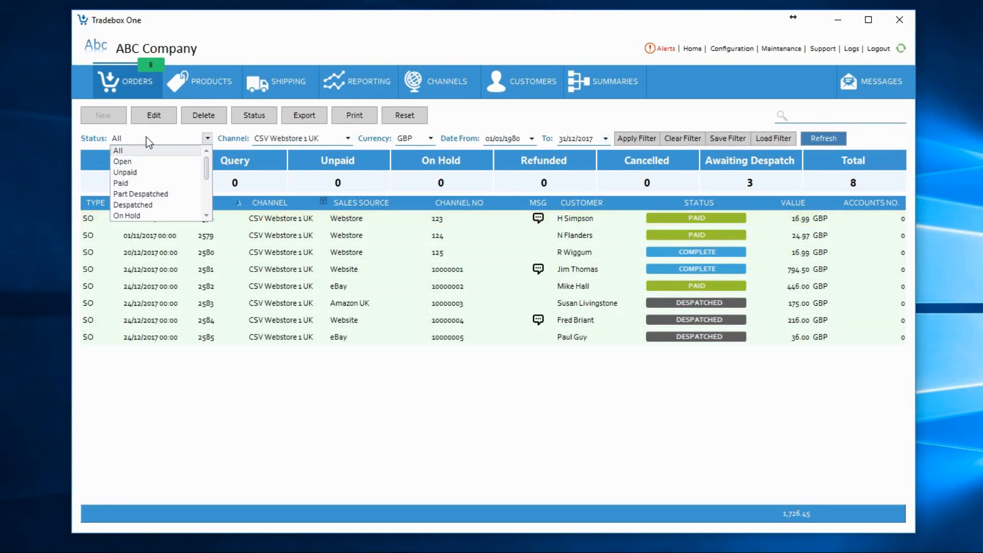
pyautogui.click(123, 161)
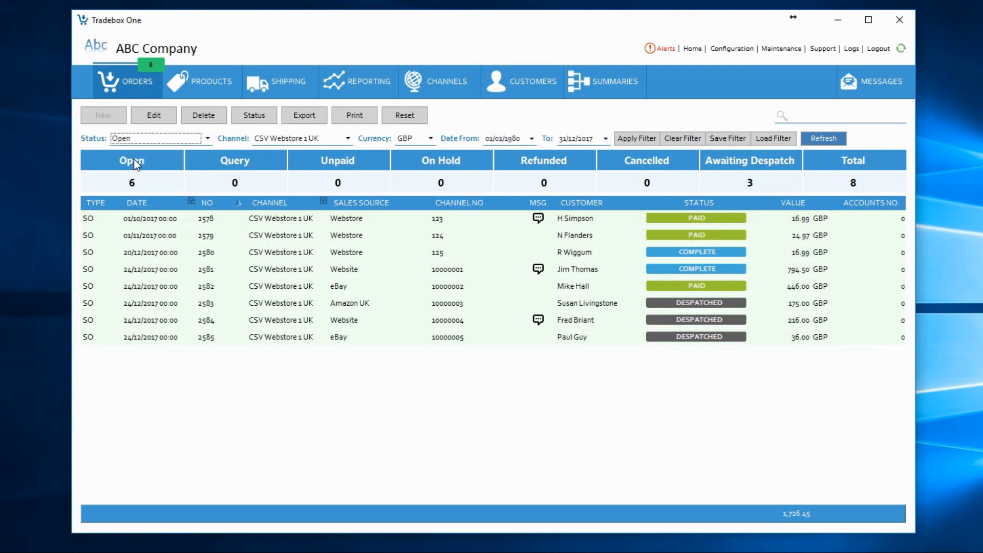
pyautogui.click(288, 139)
pyautogui.click(300, 194)
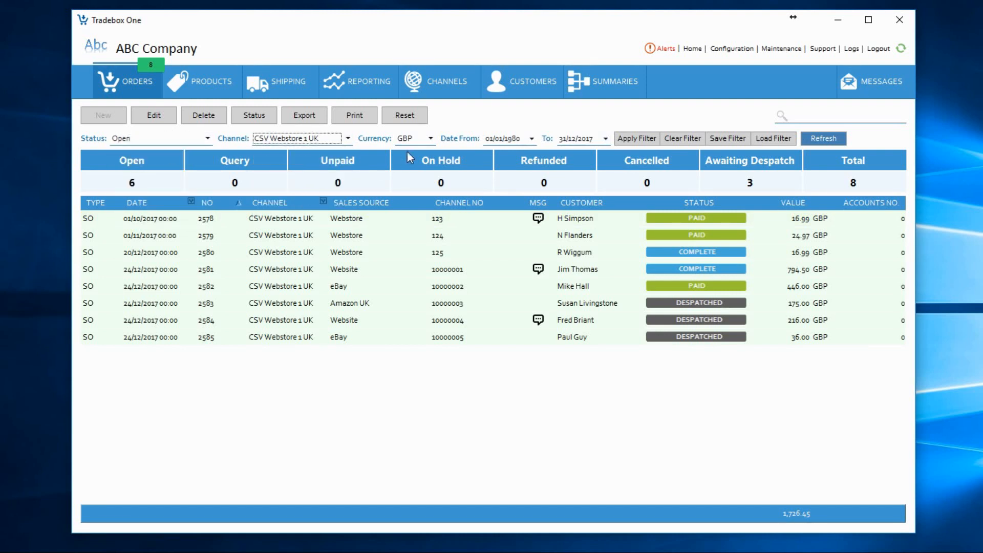
pyautogui.click(416, 139)
pyautogui.click(413, 163)
# Step: Set the order filter's start date to 11/12/2017 and apply the filter
pyautogui.moveTo(518, 138); pyautogui.dragTo(307, 123)
pyautogui.press('BackSpace')
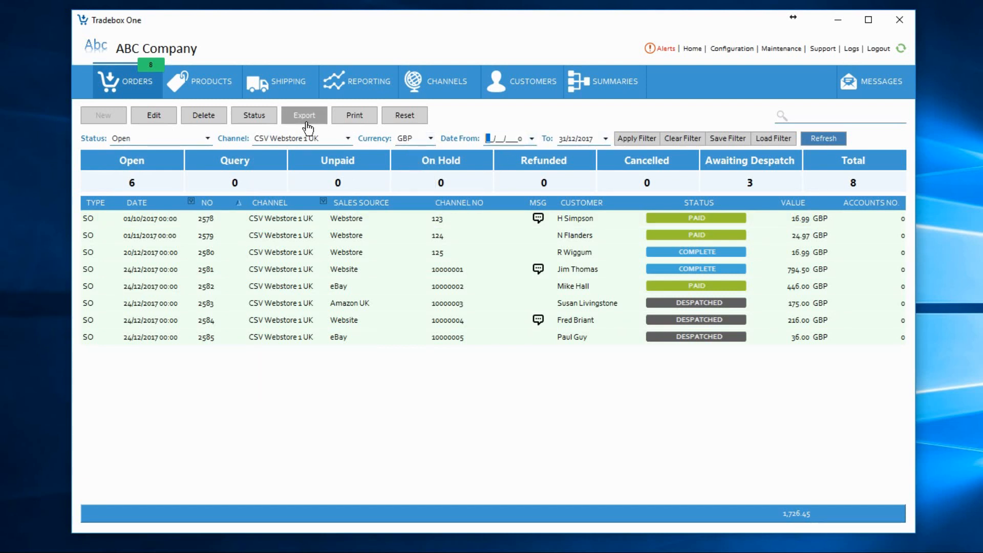
pyautogui.write('1112')
pyautogui.write('21')
pyautogui.write('17')
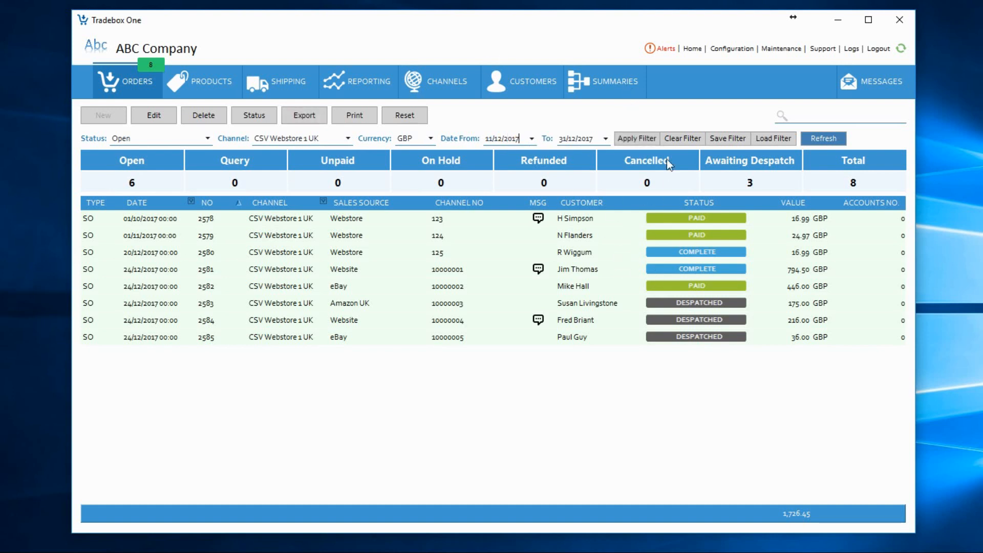
pyautogui.click(646, 139)
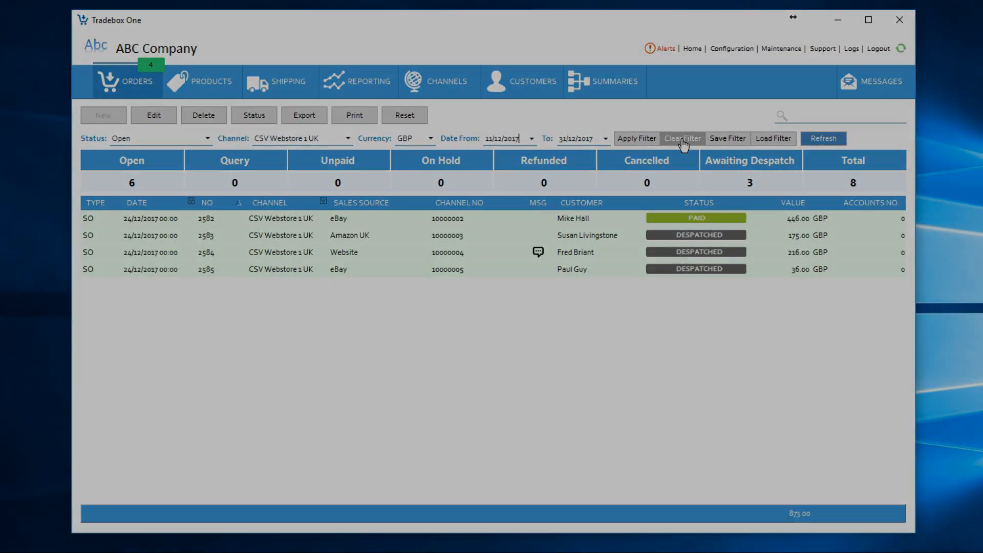
# Step: Clear the order filter and sort the orders by date, then by channel number in descending order
pyautogui.click(683, 138)
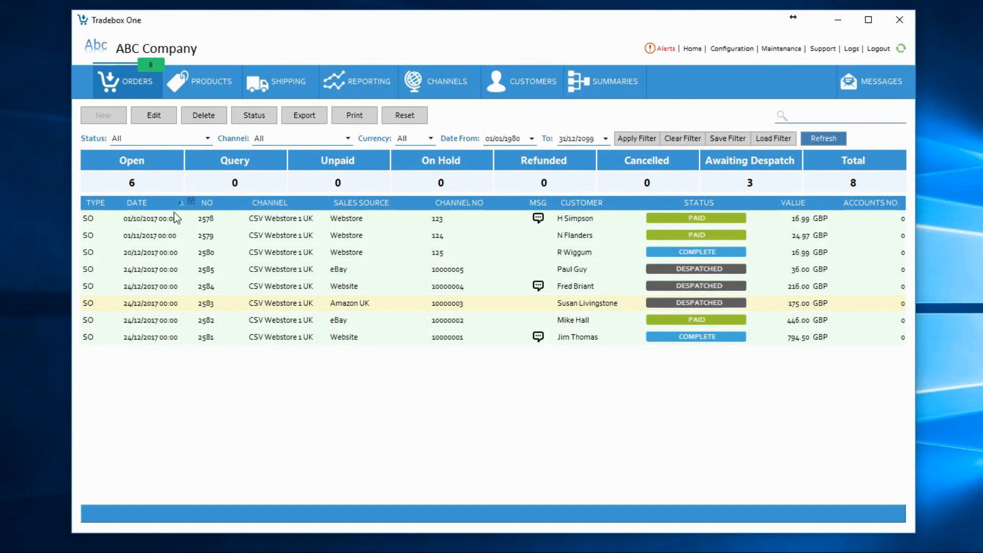
pyautogui.click(155, 204)
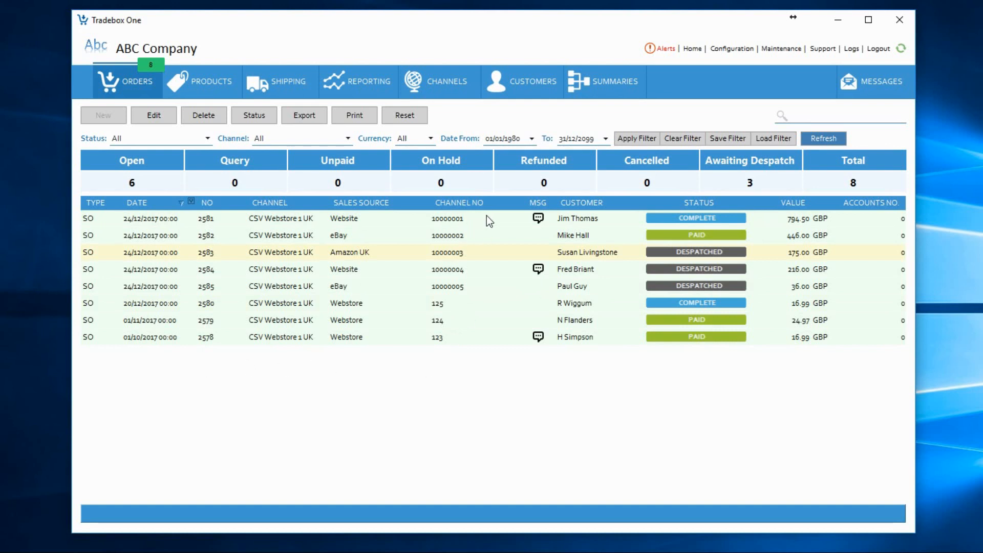
pyautogui.click(494, 202)
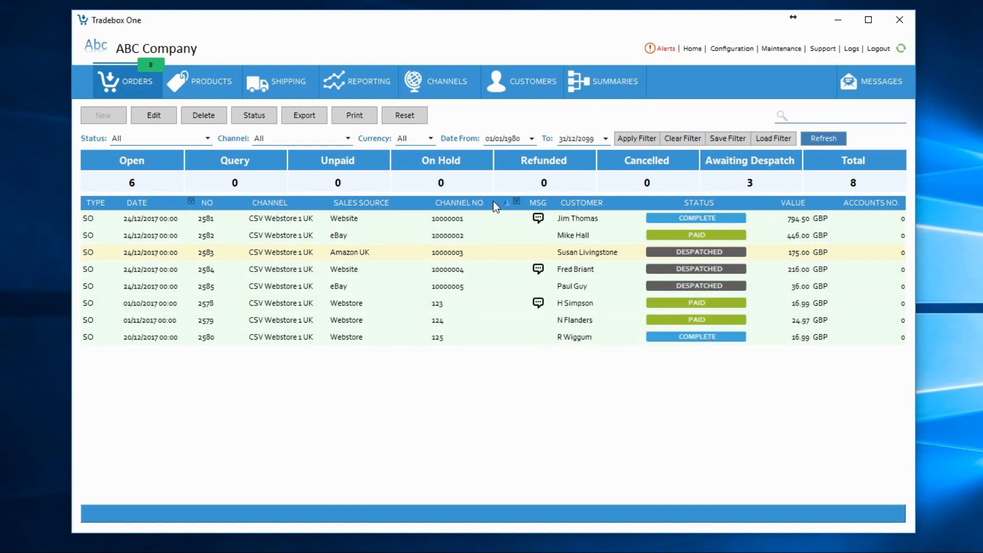
pyautogui.click(493, 201)
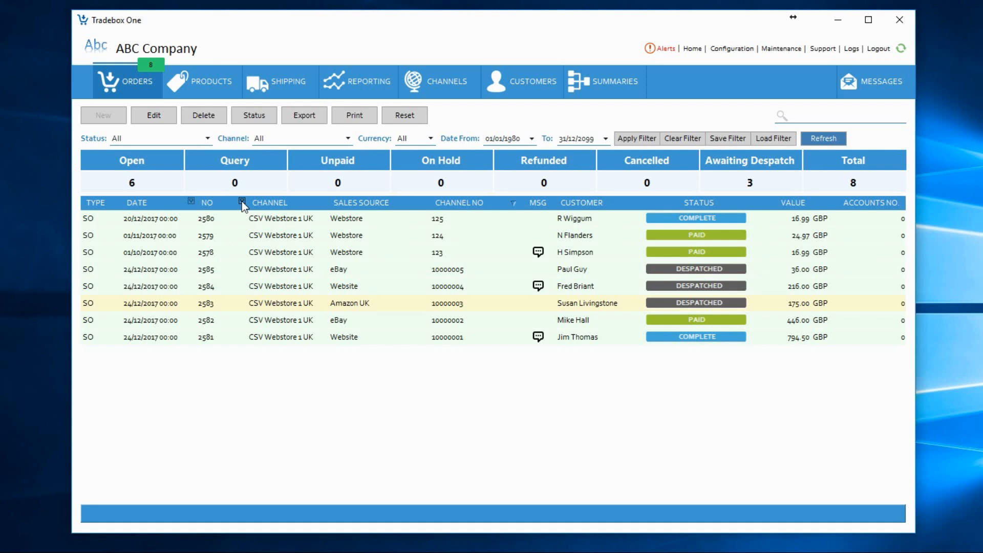
# Step: Start a custom filter on the order number column and view its available comparison operators
pyautogui.click(242, 202)
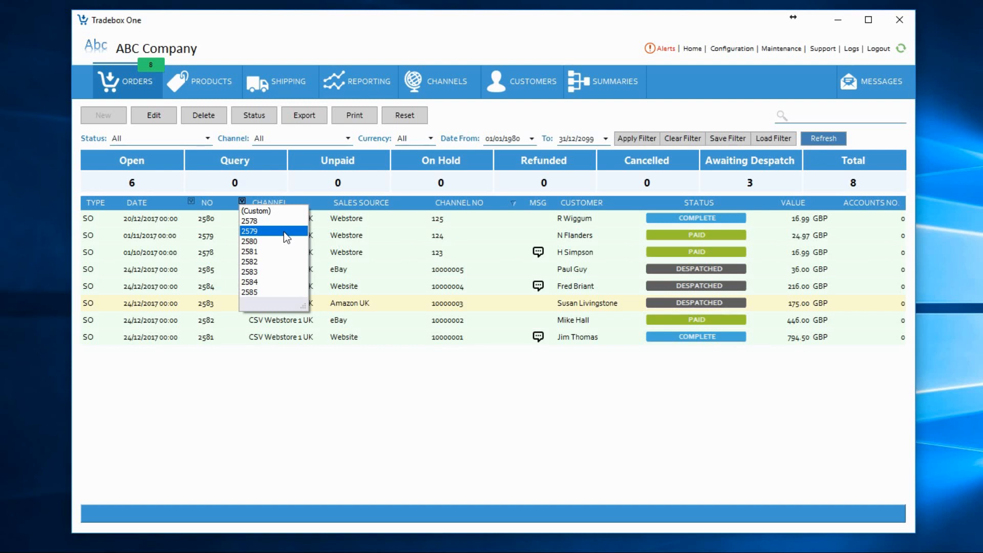
pyautogui.click(274, 212)
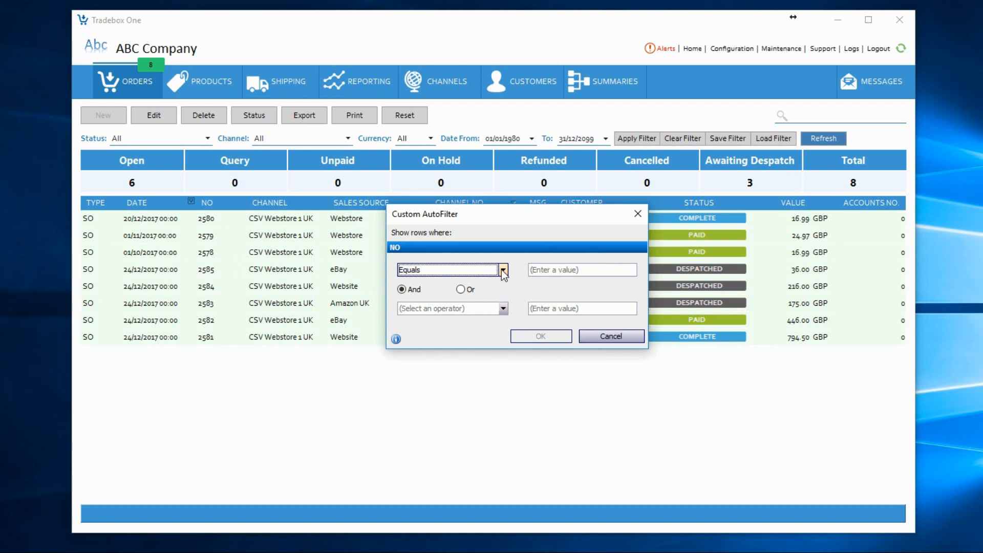
pyautogui.click(503, 270)
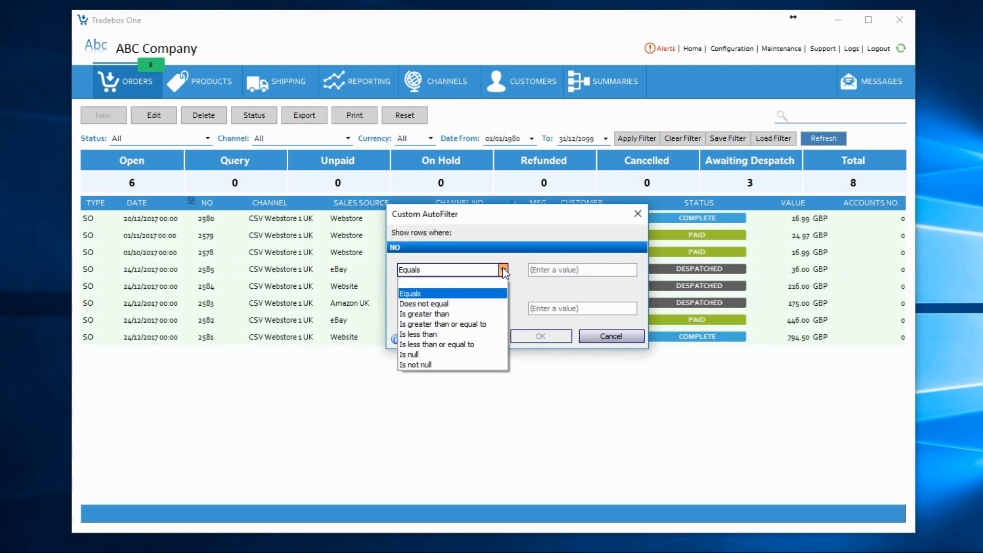
pyautogui.click(503, 268)
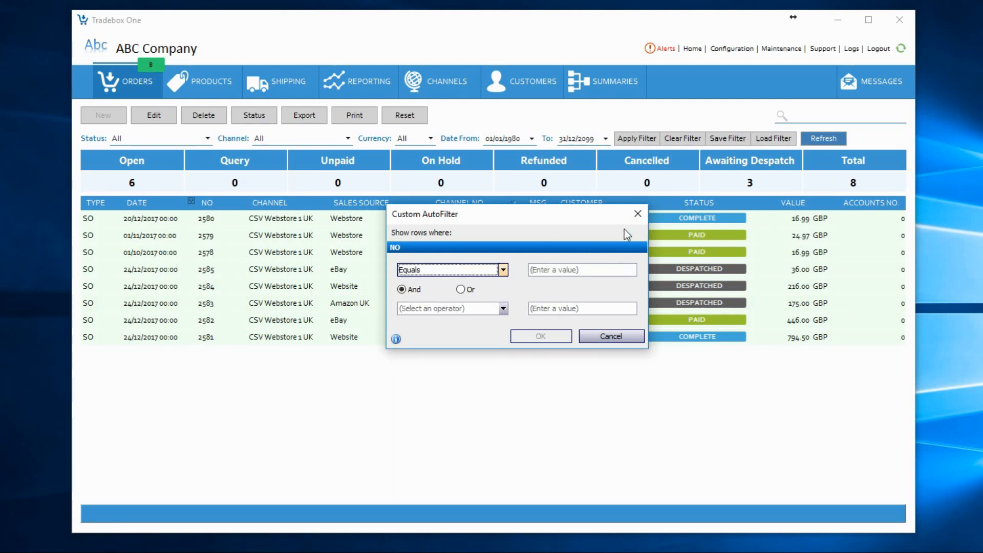
# Step: Cancel the custom filter on the order number and move the NO column ahead of the DATE column
pyautogui.click(605, 338)
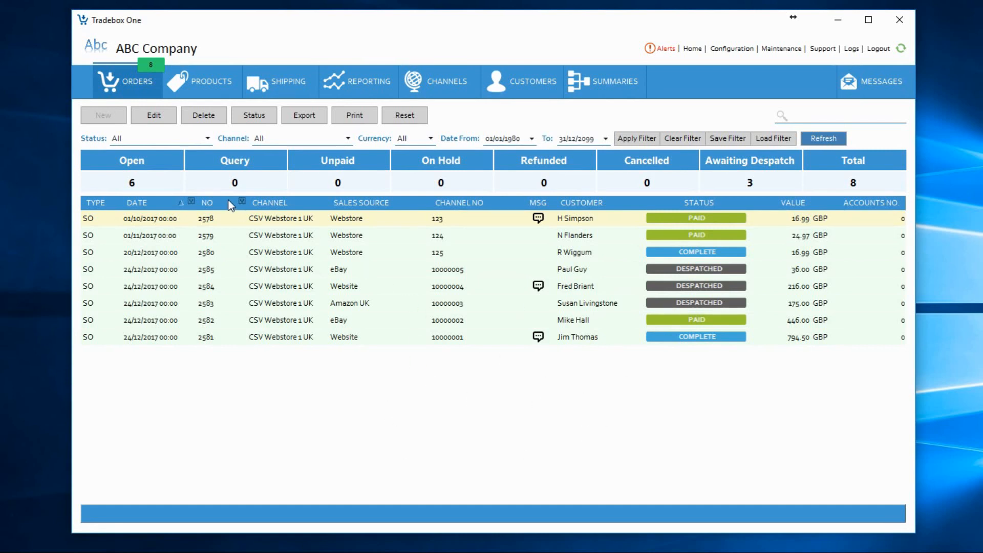
pyautogui.moveTo(229, 206); pyautogui.dragTo(131, 217)
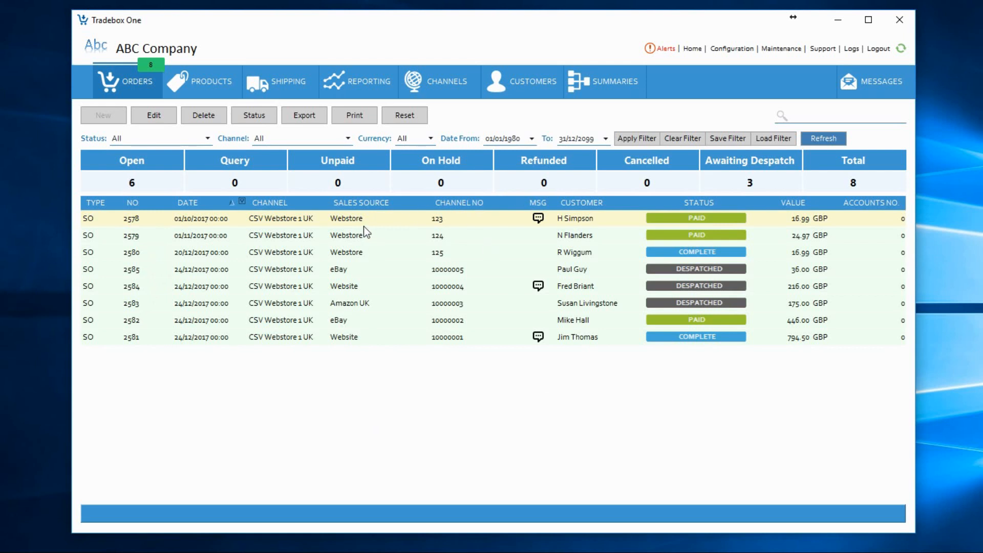
# Step: Add the DOWNLOADED column to the order list between the DATE and CHANNEL columns using the Column Chooser
pyautogui.rightClick(298, 202)
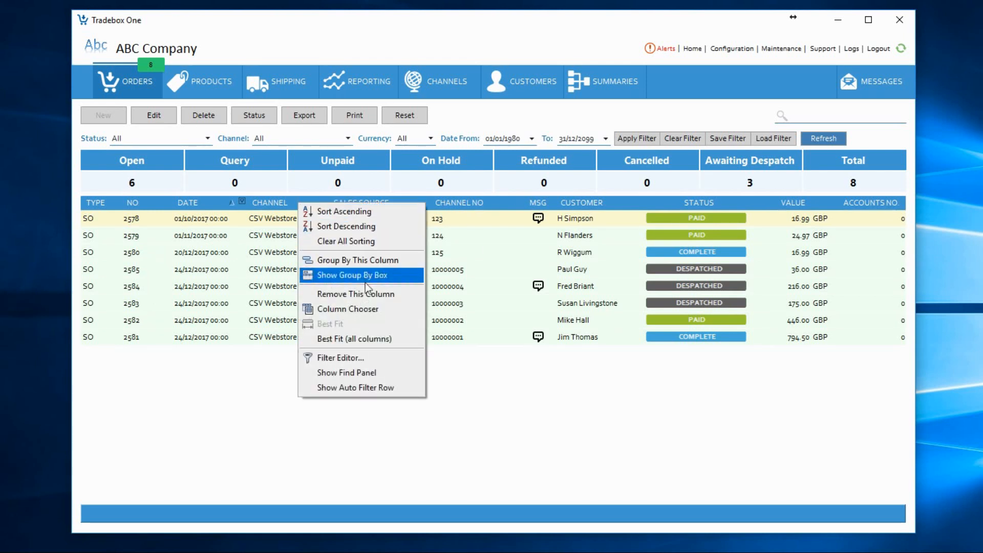
pyautogui.click(379, 310)
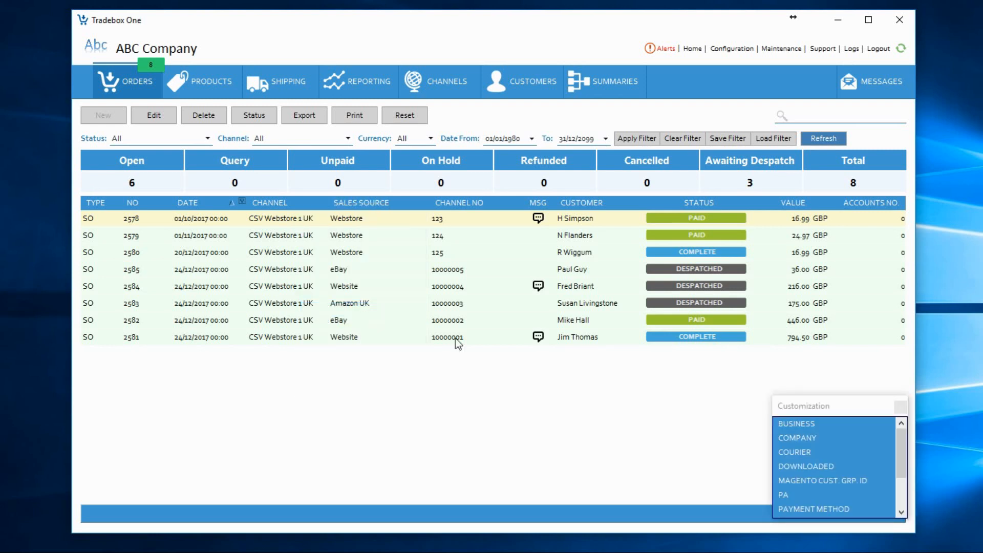
pyautogui.moveTo(904, 444)
pyautogui.mouseDown()
pyautogui.moveTo(907, 485)
pyautogui.moveTo(900, 433)
pyautogui.mouseUp()
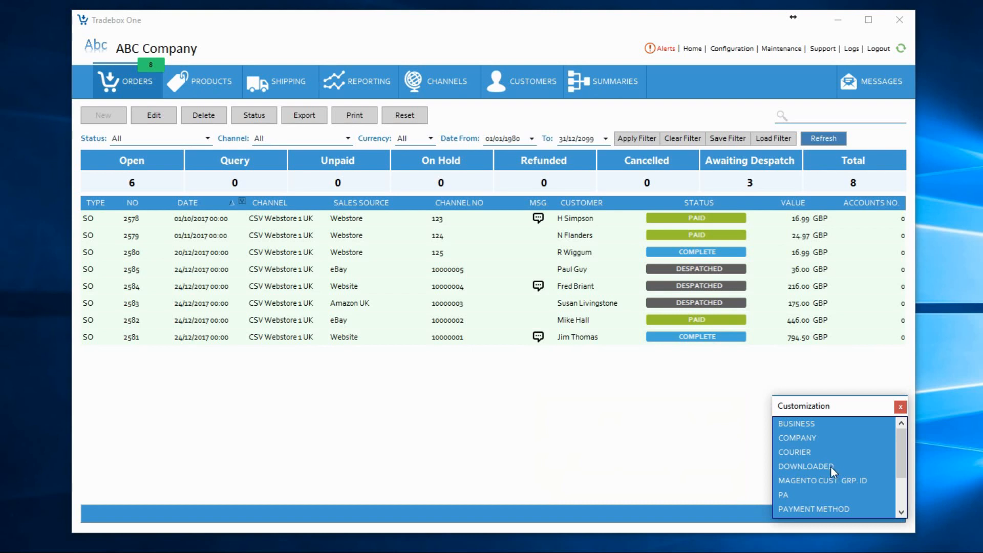
pyautogui.moveTo(831, 466); pyautogui.dragTo(259, 215)
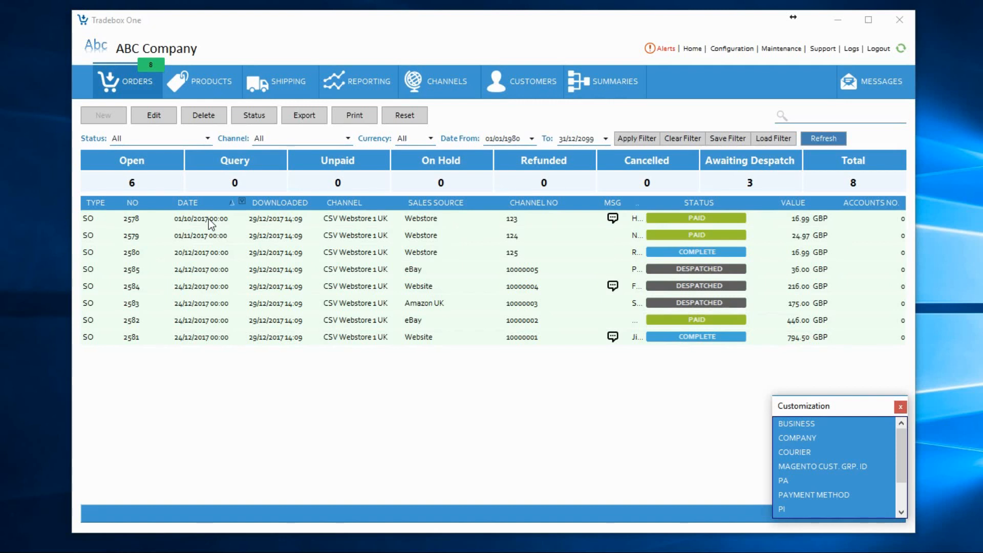
# Step: Sort the orders by the DOWNLOADED column in descending order and close the column customization window
pyautogui.click(278, 203)
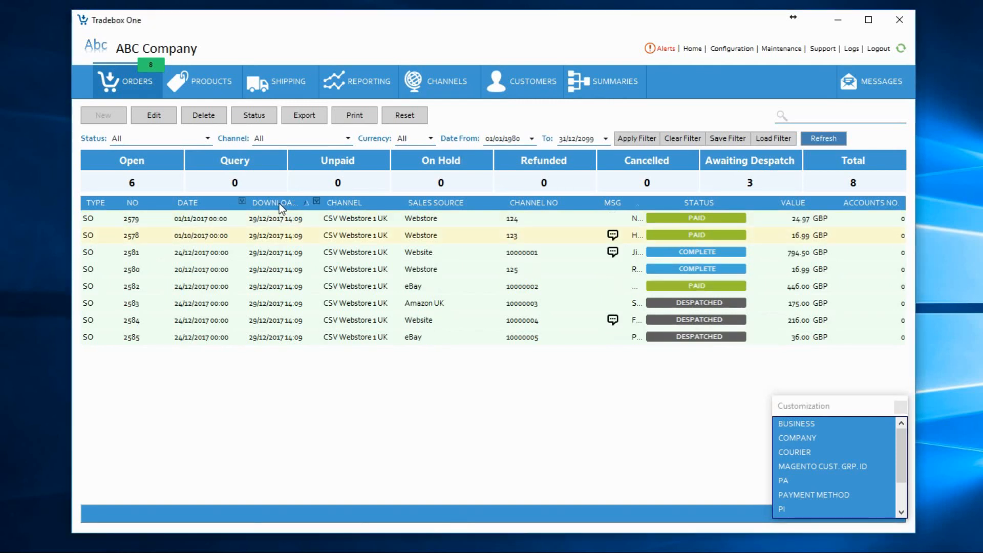
pyautogui.click(278, 202)
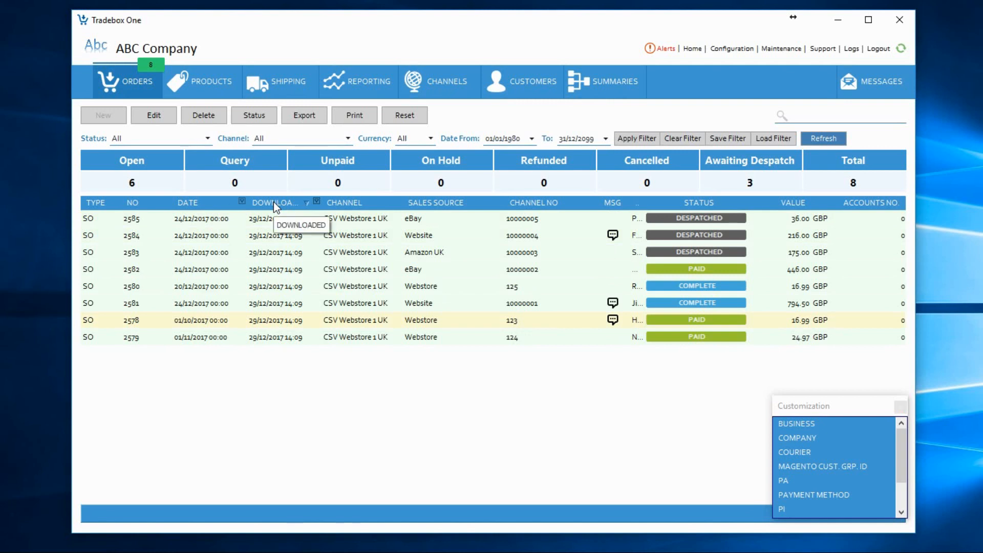
pyautogui.click(901, 407)
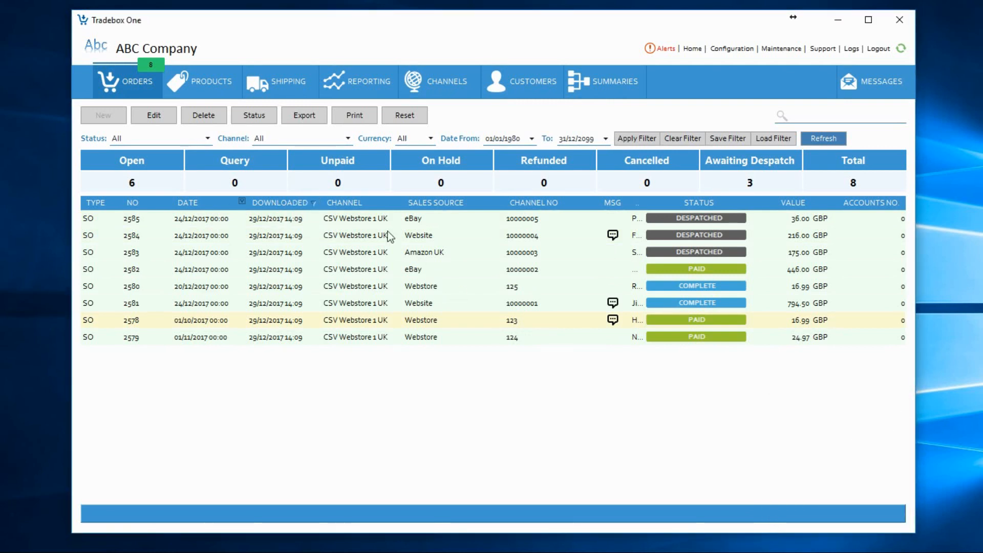
# Step: Remove the DOWNLOADED column from the order list and sort the orders by date in ascending order
pyautogui.rightClick(284, 203)
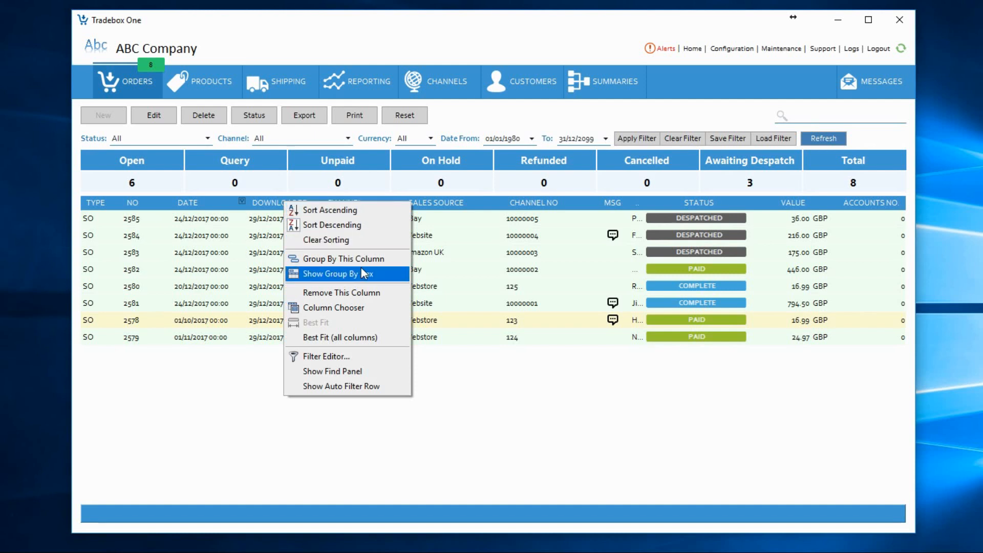
pyautogui.click(362, 295)
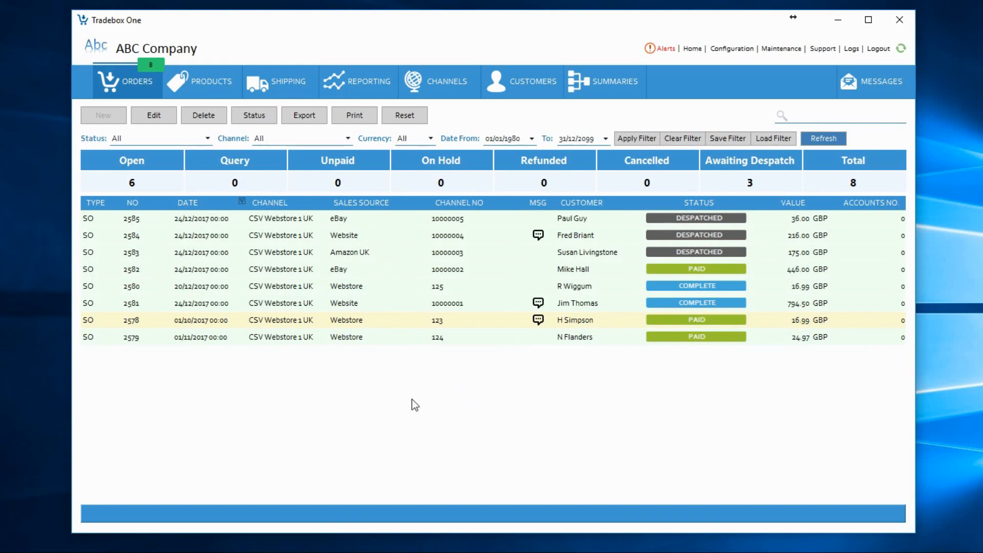
pyautogui.click(187, 202)
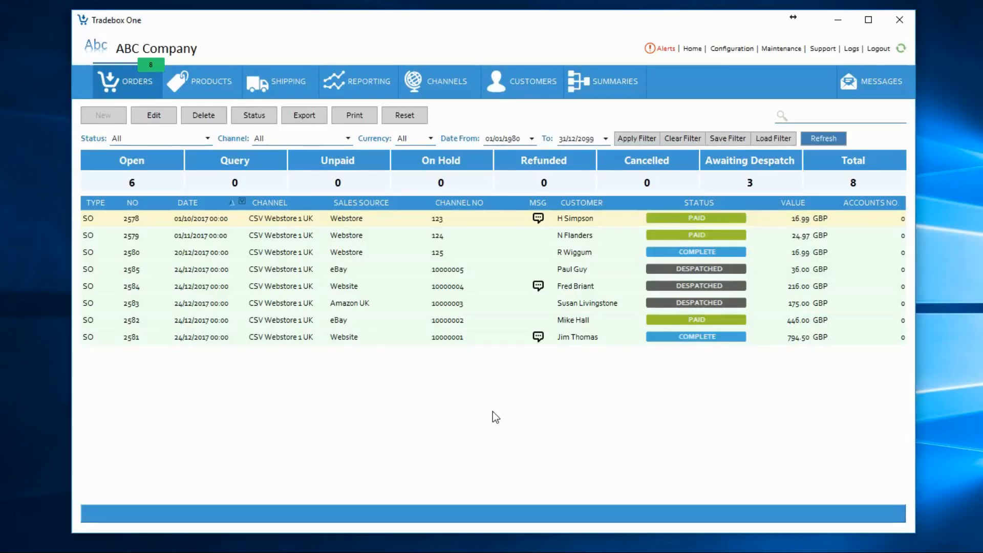
# Step: Add a Filter Editor condition that the sales source begins with ebay and apply it to the order list
pyautogui.rightClick(342, 201)
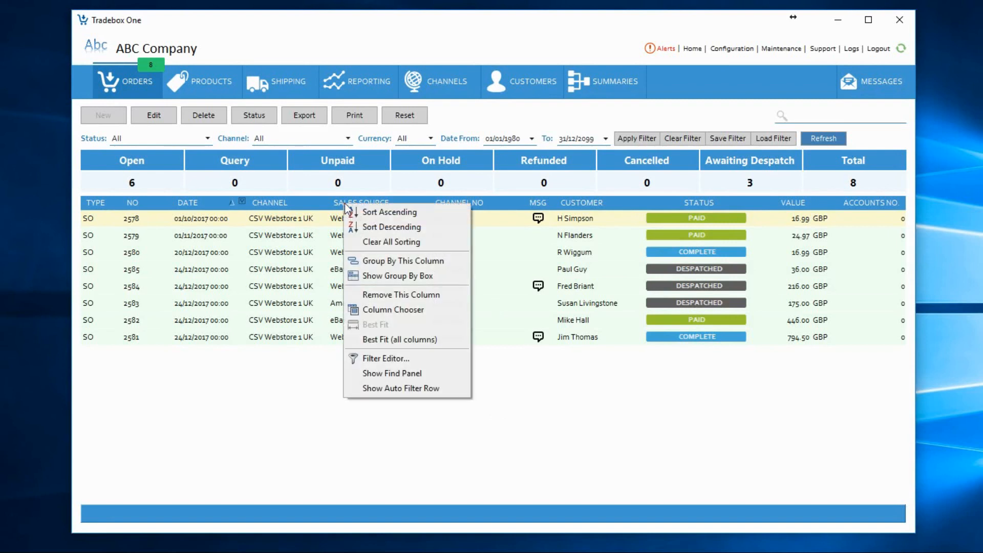
pyautogui.click(407, 360)
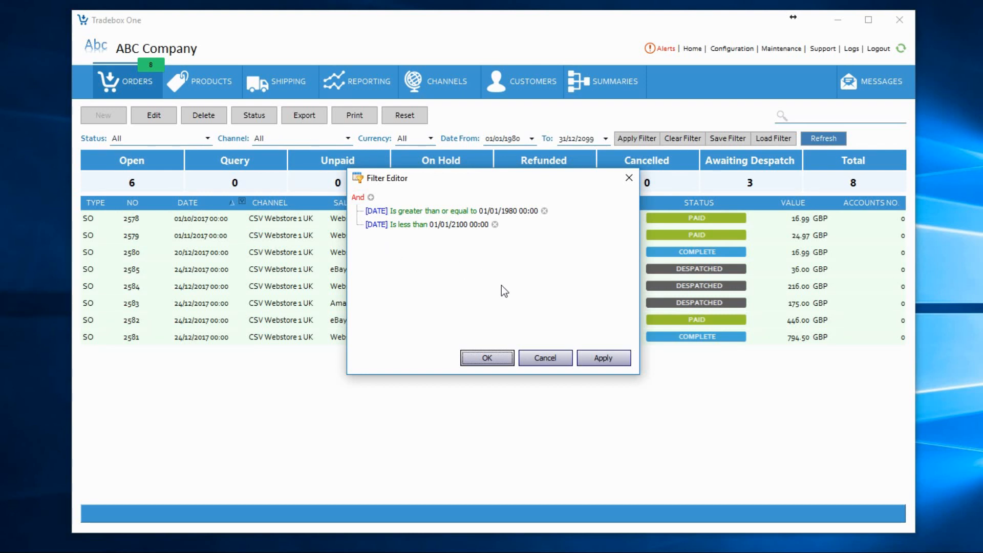
pyautogui.click(371, 198)
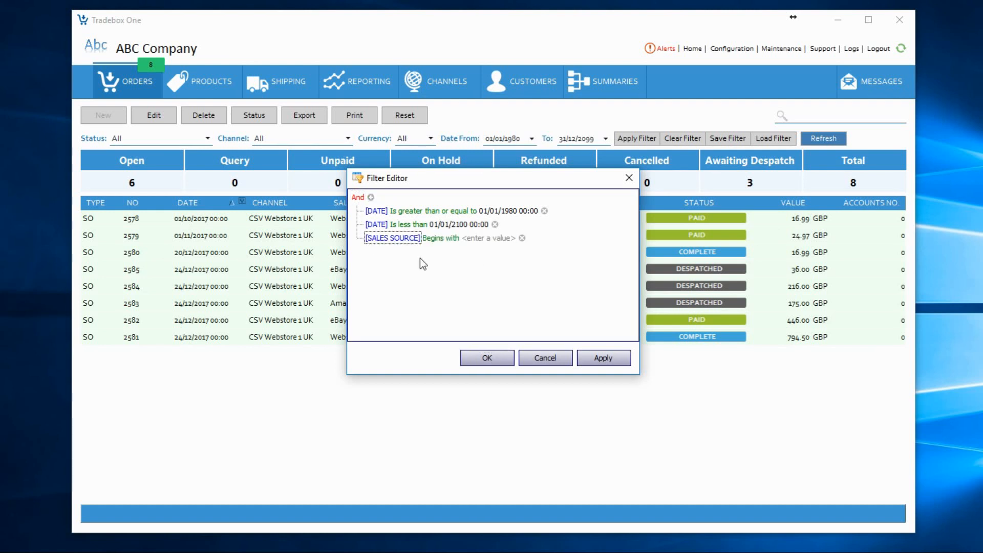
pyautogui.click(494, 238)
pyautogui.write('ebay')
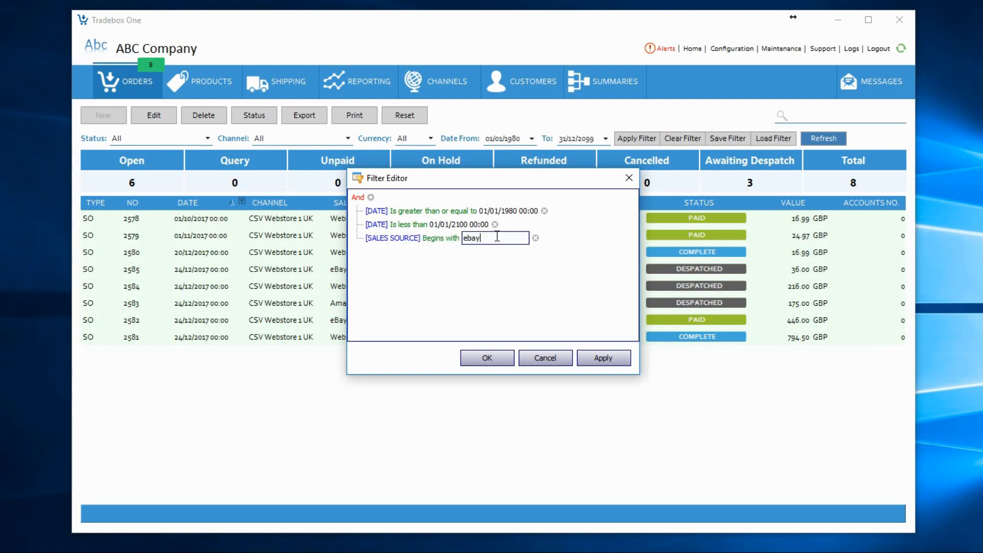
pyautogui.click(602, 362)
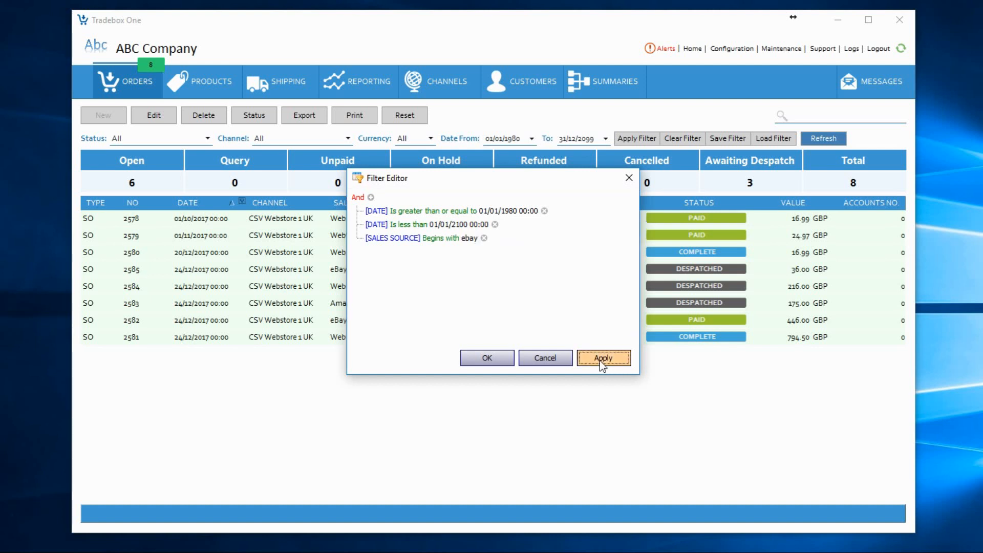
pyautogui.click(499, 360)
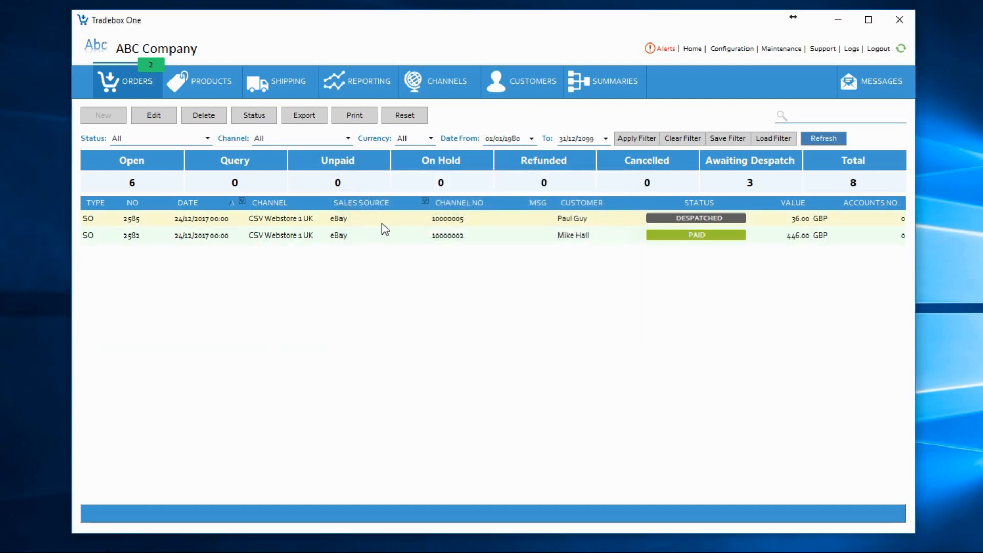
# Step: Reopen the Filter Editor and delete the sales source condition
pyautogui.rightClick(380, 204)
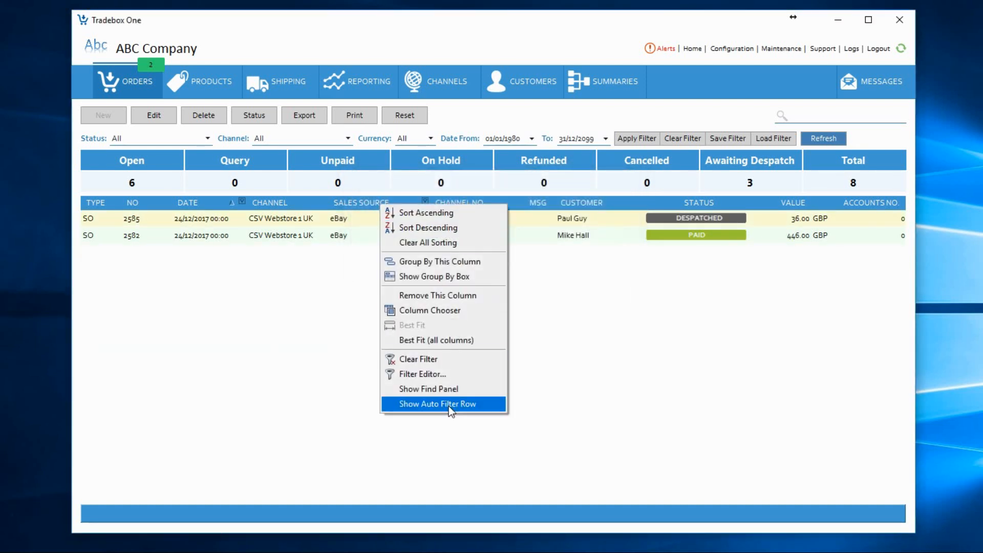
pyautogui.click(448, 374)
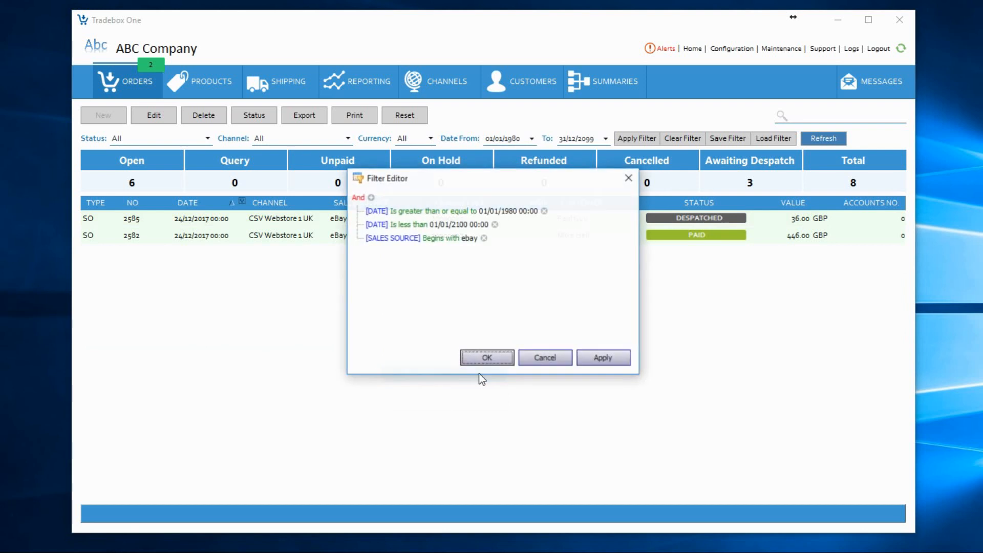
pyautogui.click(484, 238)
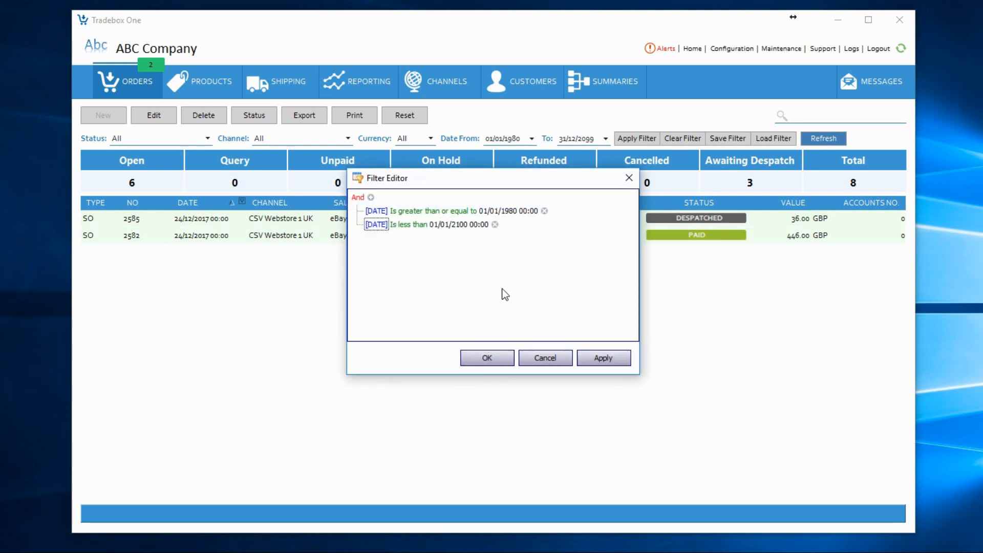
# Step: Add a blank sales source condition to the top-level And group and remove it again
pyautogui.click(358, 198)
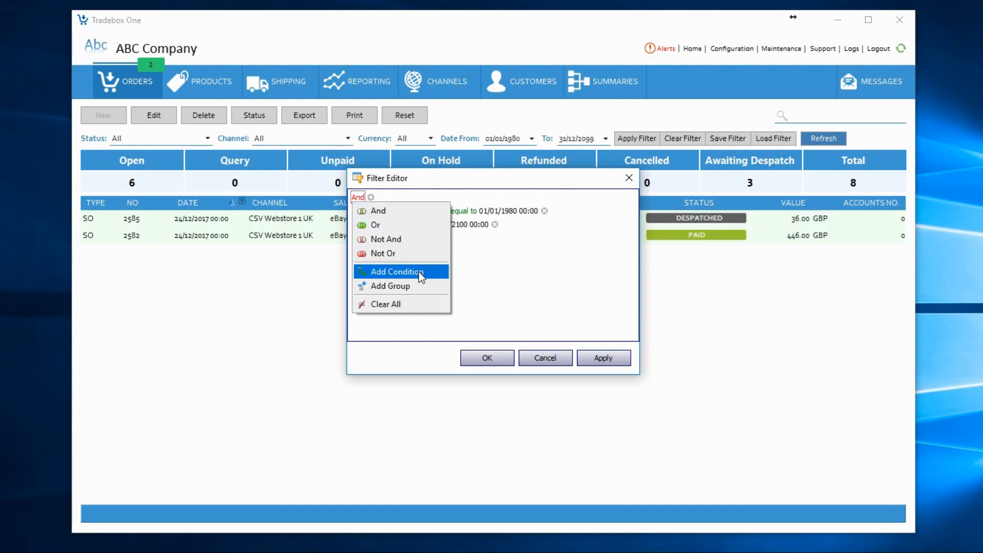
pyautogui.click(394, 272)
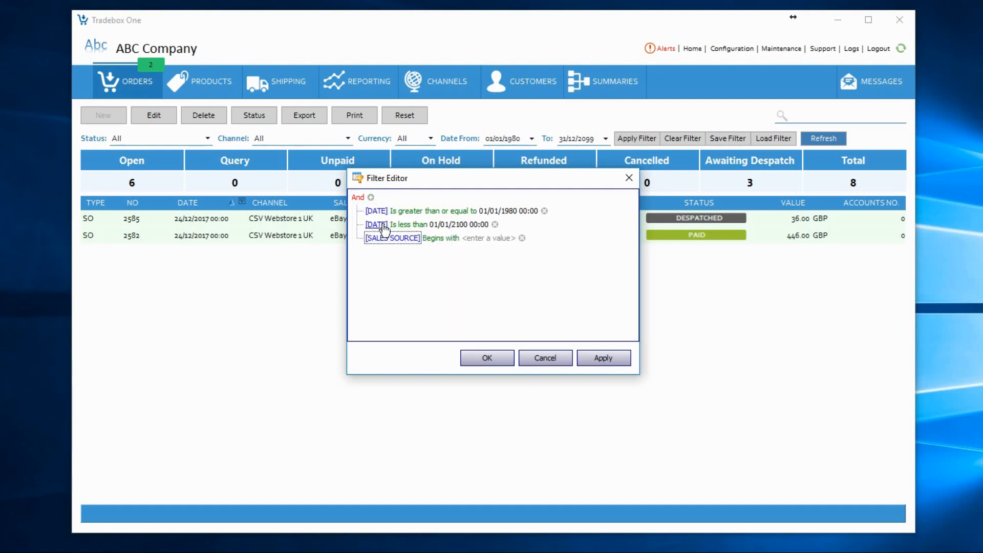
pyautogui.click(522, 239)
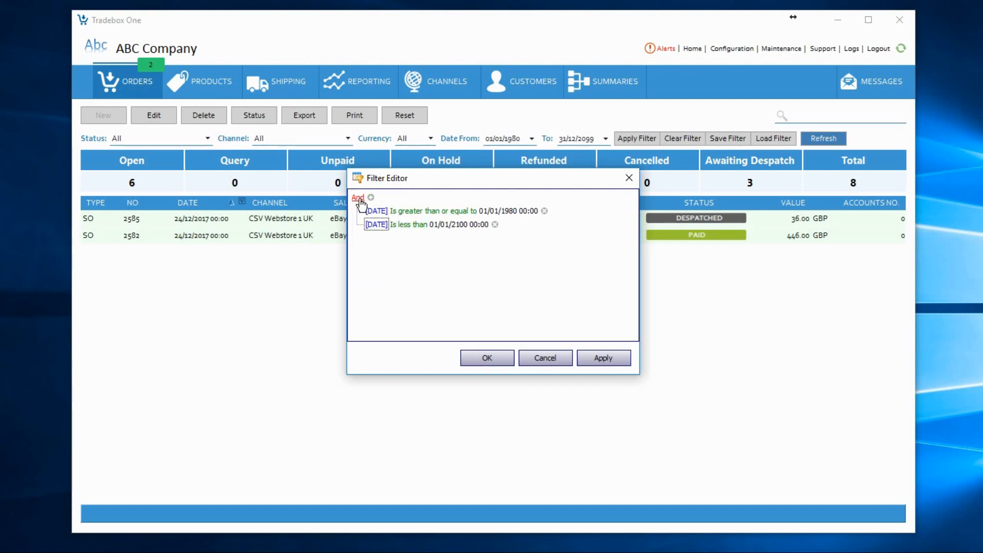
# Step: Add a nested group to the filter, set its logic to Or and add a second condition inside it
pyautogui.click(358, 197)
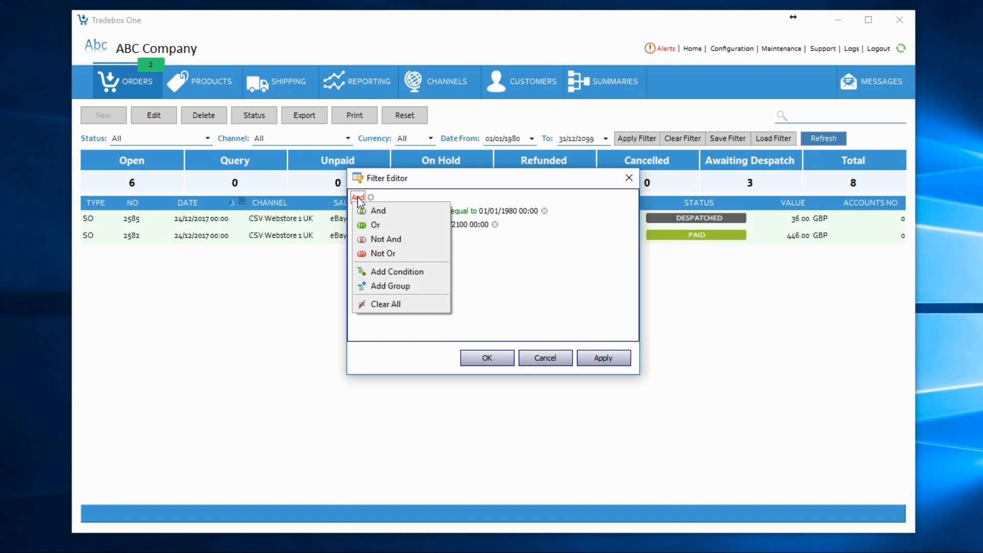
pyautogui.click(398, 288)
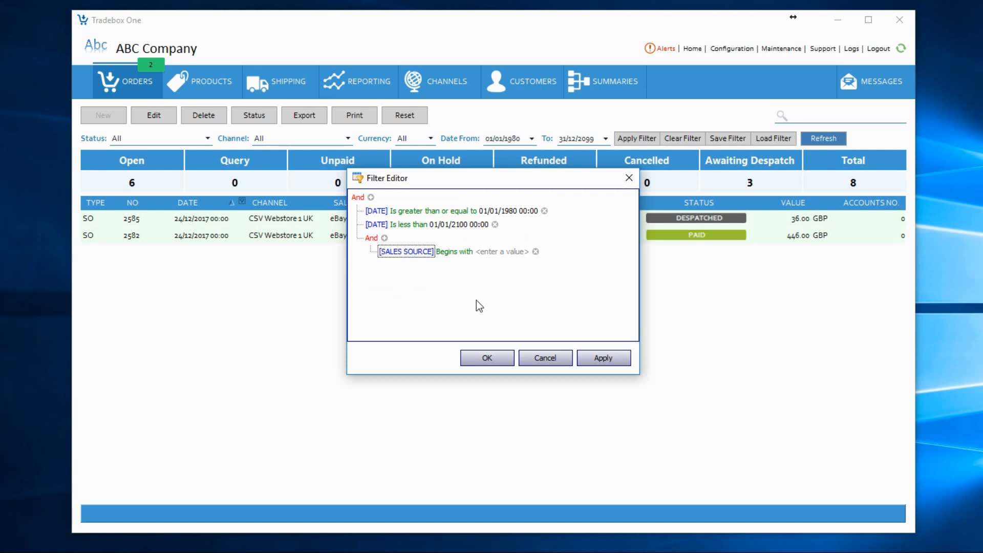
pyautogui.click(371, 237)
pyautogui.click(389, 265)
pyautogui.click(379, 238)
# Step: Set the first condition in the Or group to SALES SOURCE Equals ebay
pyautogui.click(421, 252)
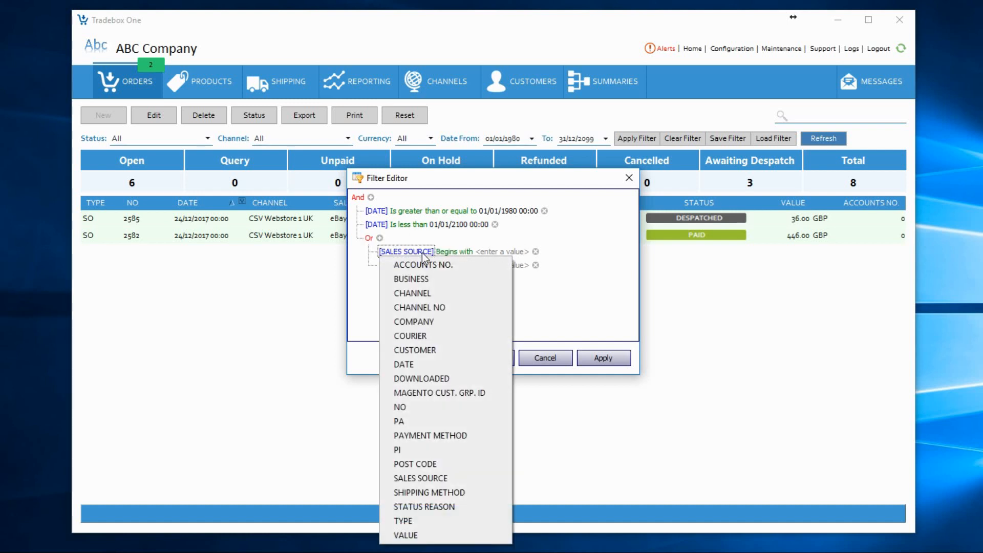
pyautogui.click(436, 479)
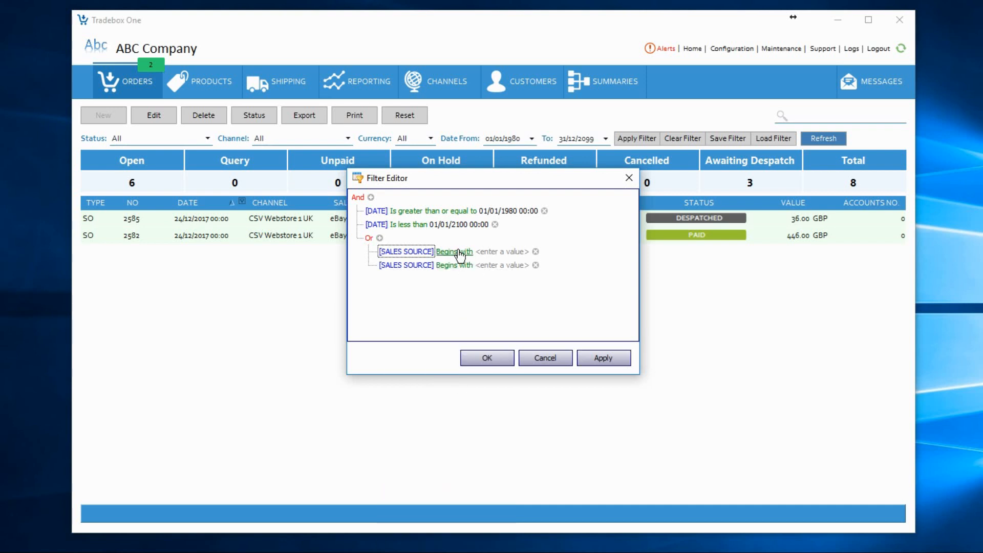
pyautogui.click(453, 251)
pyautogui.click(495, 262)
pyautogui.click(493, 253)
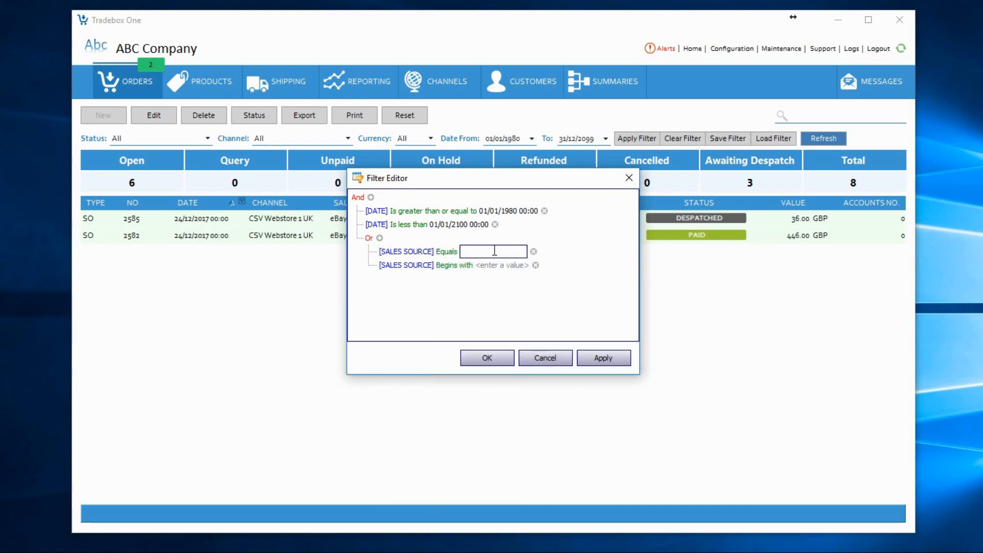
pyautogui.write('ebay')
# Step: Set the second condition in the Or group to SALES SOURCE Equals amazon uk
pyautogui.click(447, 265)
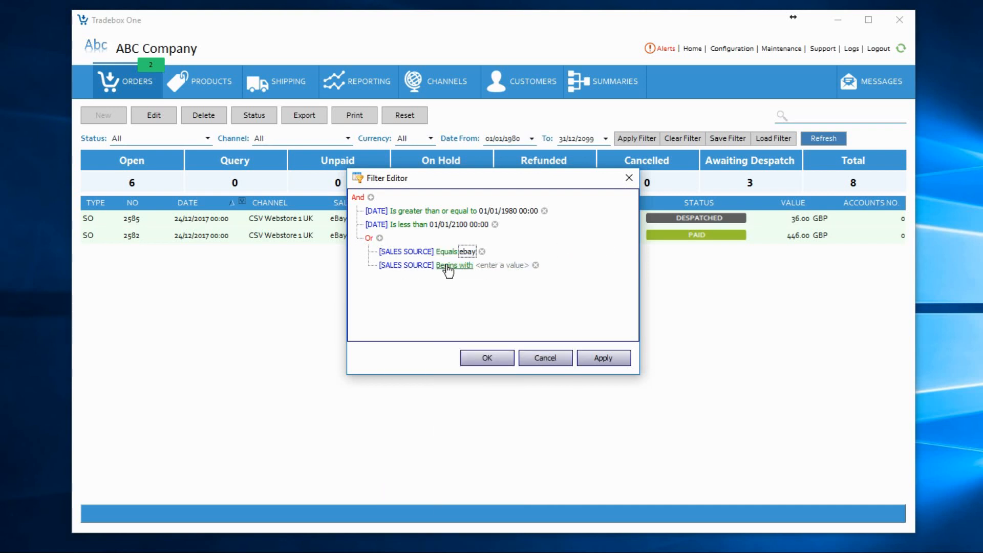
pyautogui.click(477, 277)
pyautogui.click(485, 264)
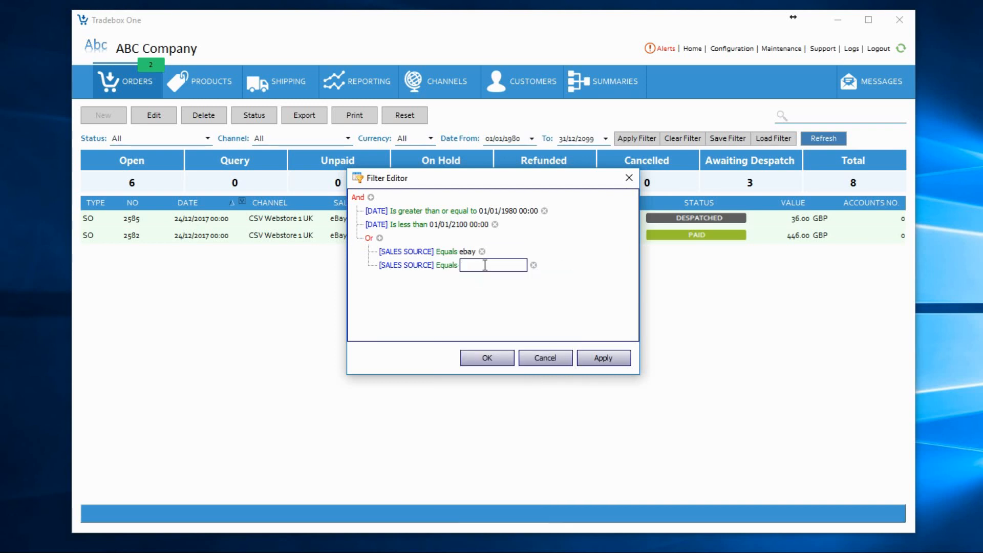
pyautogui.write('amazon uk')
pyautogui.click(471, 288)
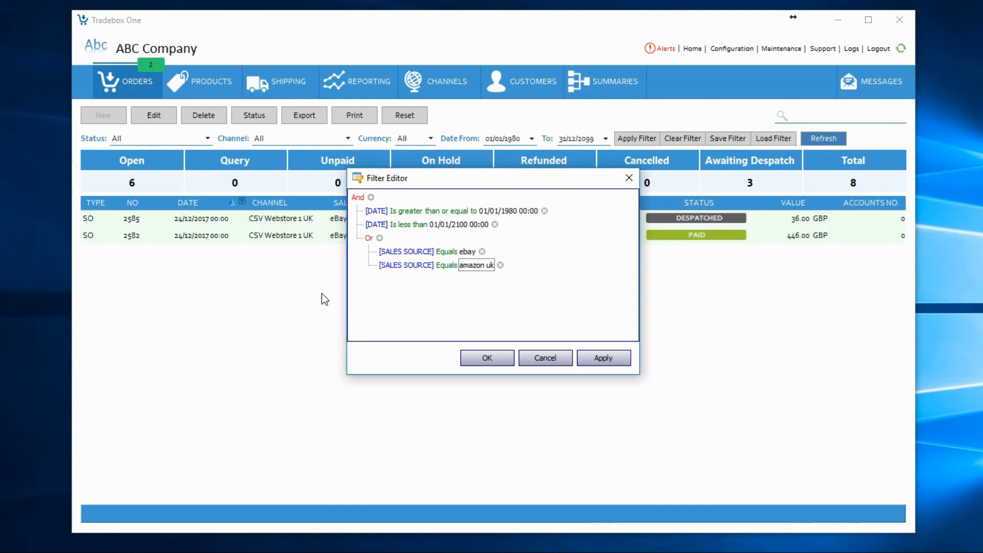
# Step: Change the field of both conditions in the Or group to CHANNEL
pyautogui.click(404, 252)
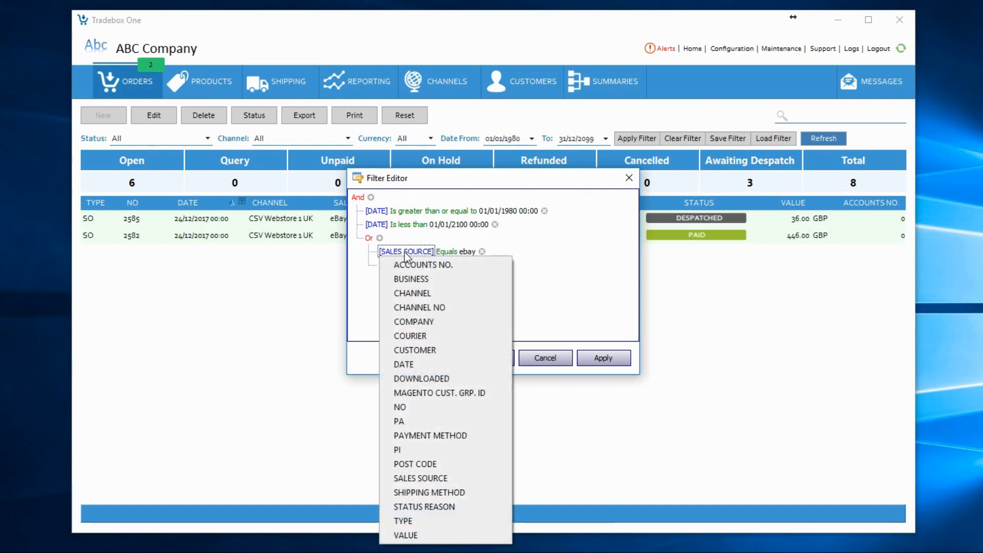
pyautogui.click(428, 293)
pyautogui.click(406, 266)
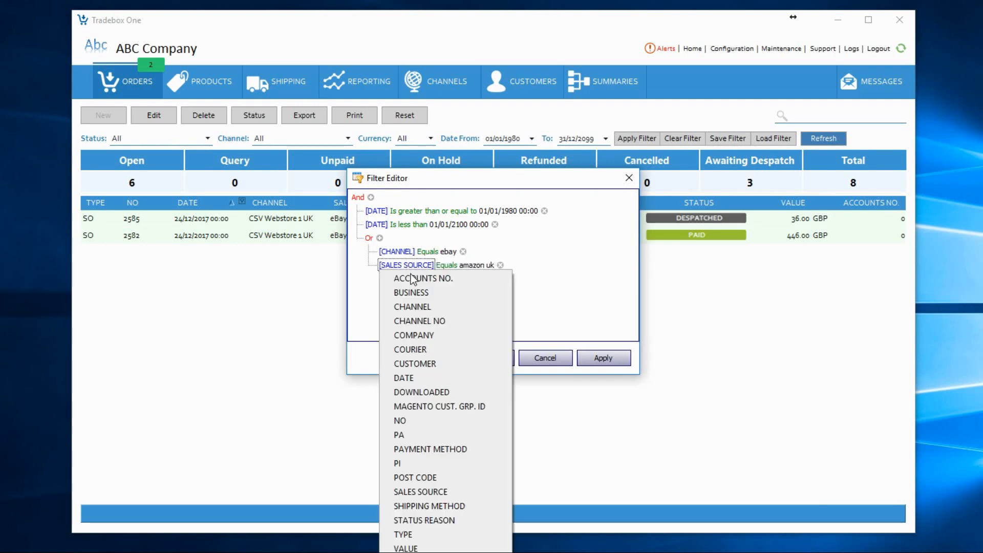
pyautogui.click(422, 307)
# Step: Switch the field of both Or group conditions back to SALES SOURCE
pyautogui.click(408, 265)
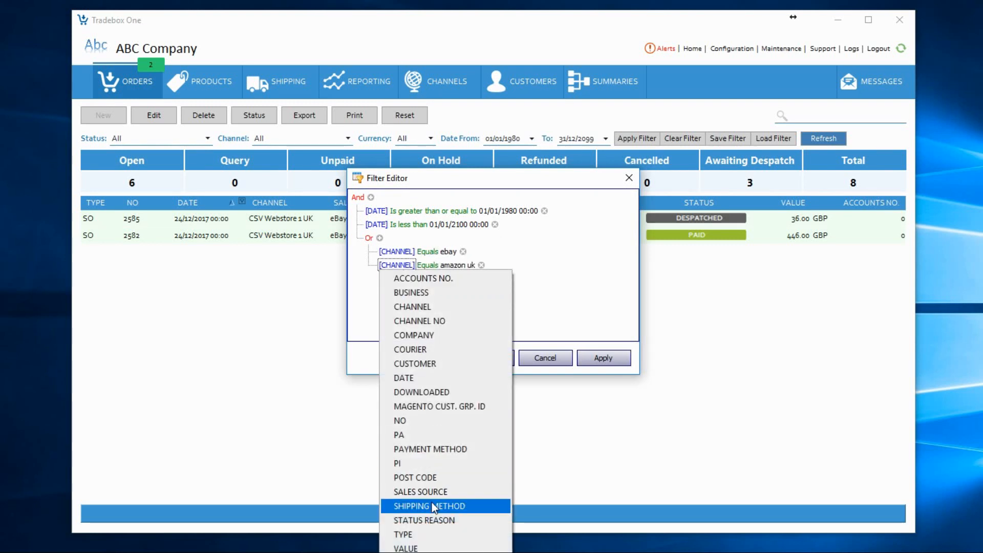
pyautogui.click(432, 491)
pyautogui.click(398, 251)
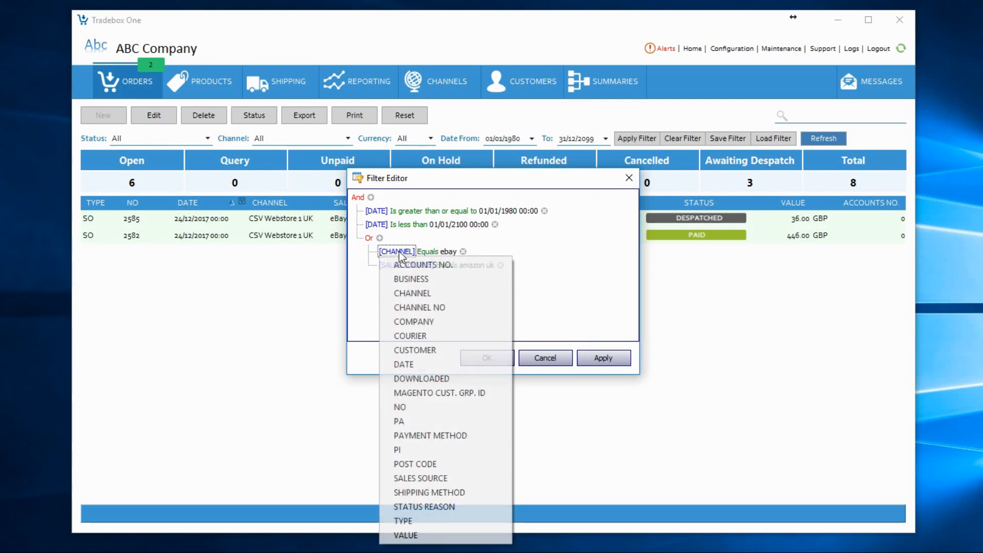
pyautogui.click(466, 478)
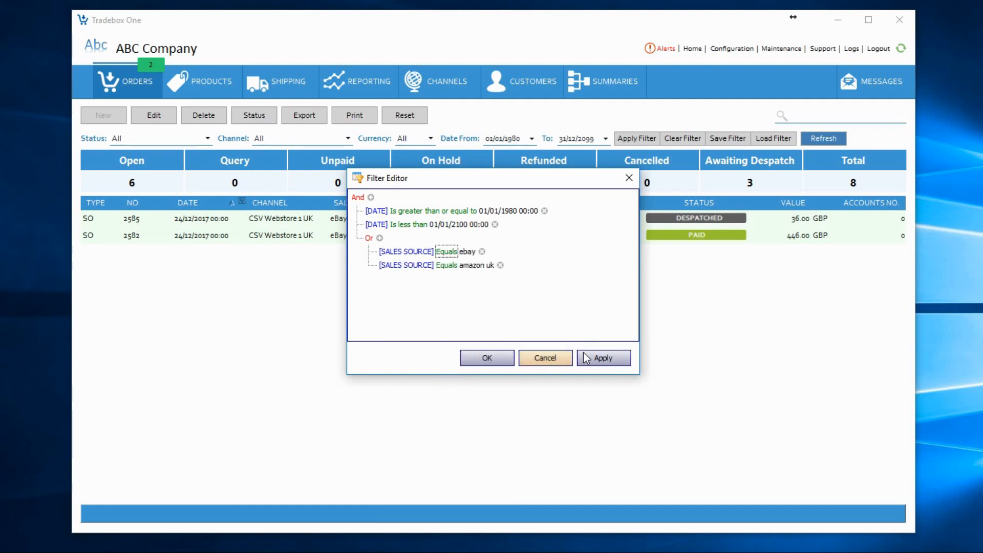
# Step: Apply the edited filter to the order list and save it as "Demo filter" in the Saved Filters folder
pyautogui.click(614, 358)
pyautogui.click(501, 362)
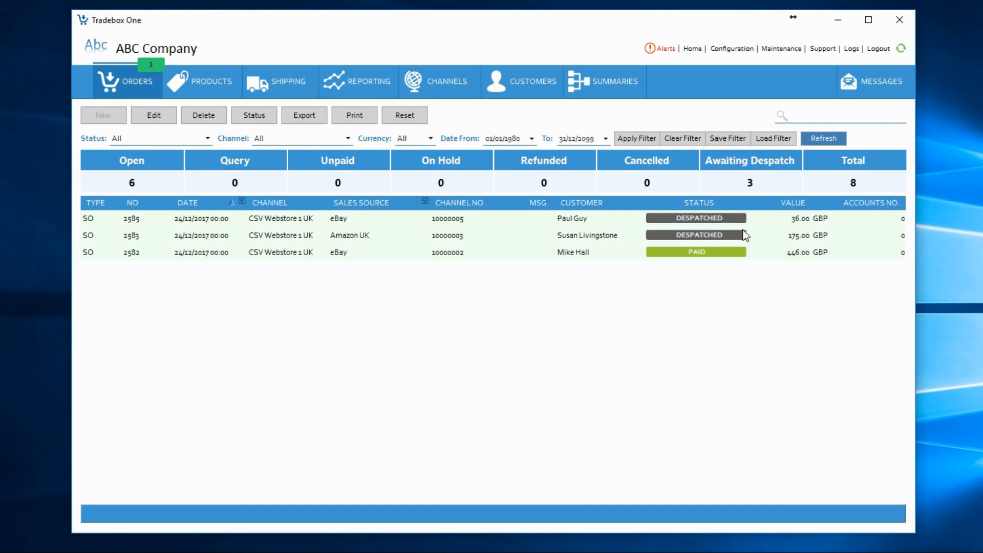
pyautogui.click(735, 143)
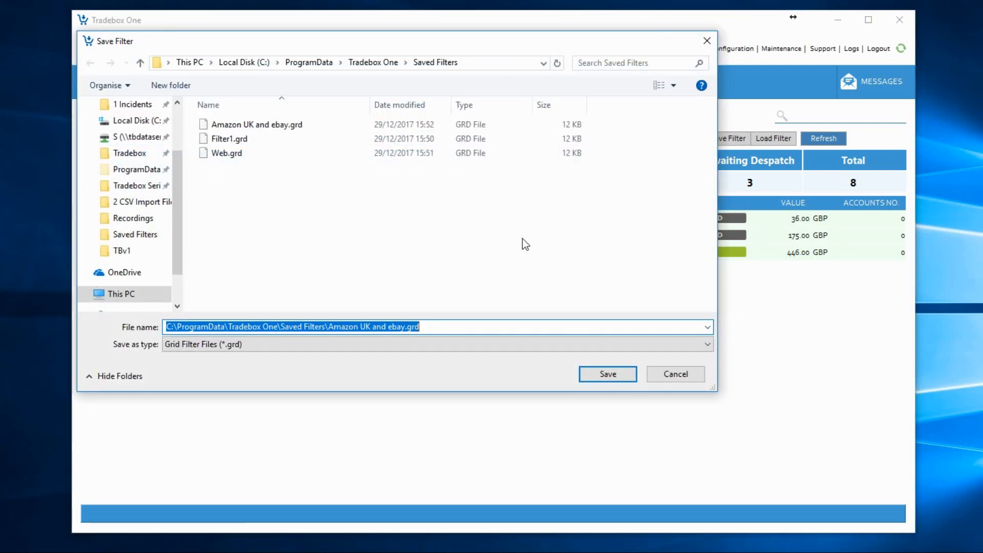
pyautogui.write('Demo Filter')
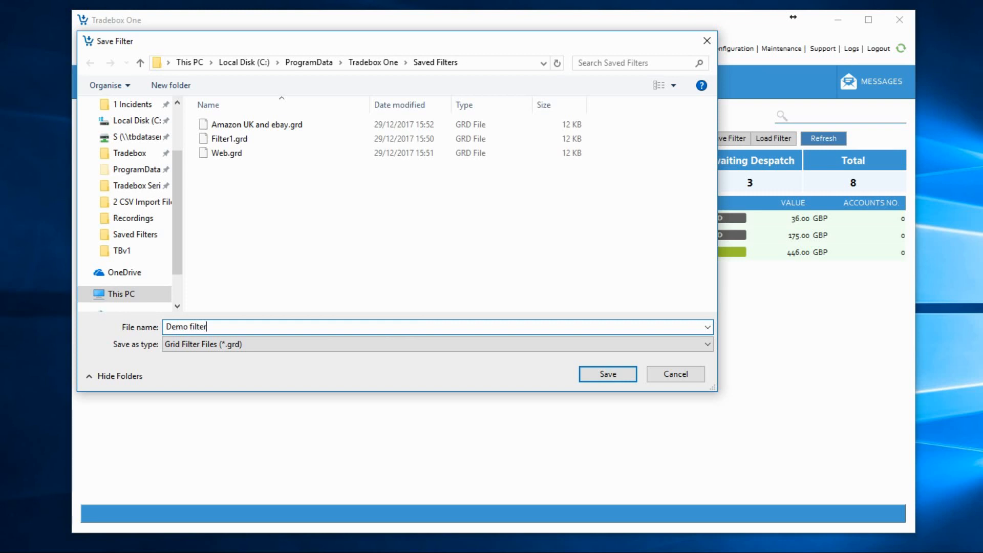
pyautogui.click(597, 375)
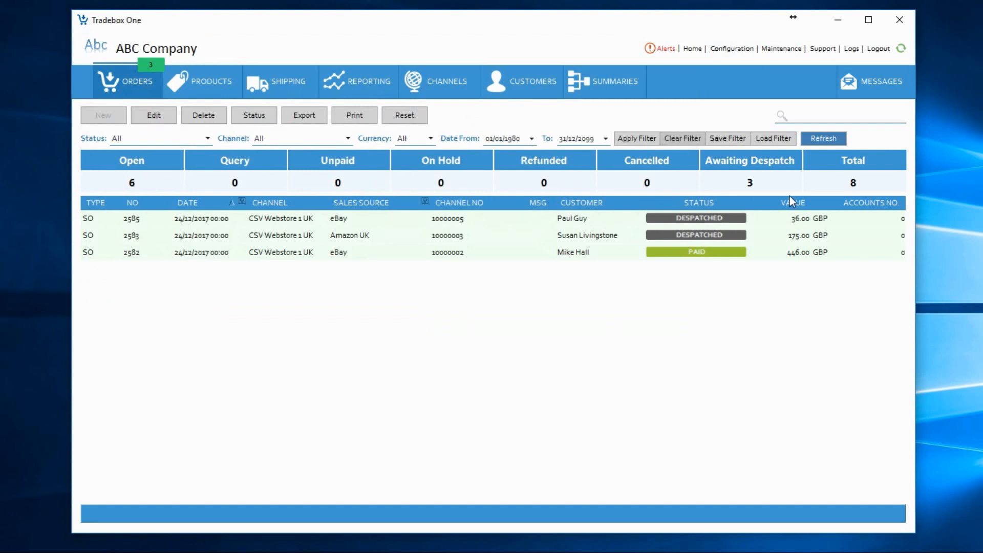
# Step: Clear the current filter from the order list and load the saved filter Web.grd
pyautogui.rightClick(363, 201)
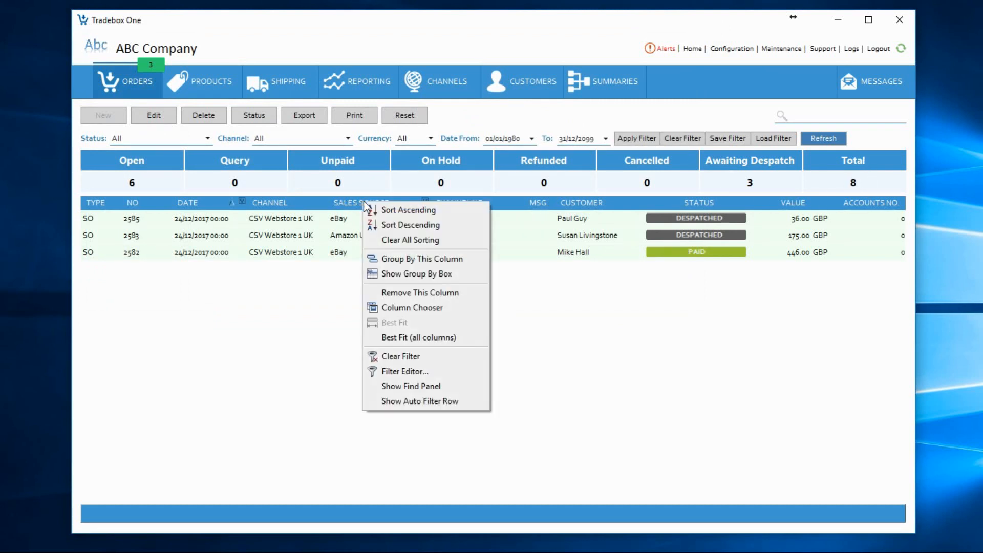
pyautogui.click(429, 356)
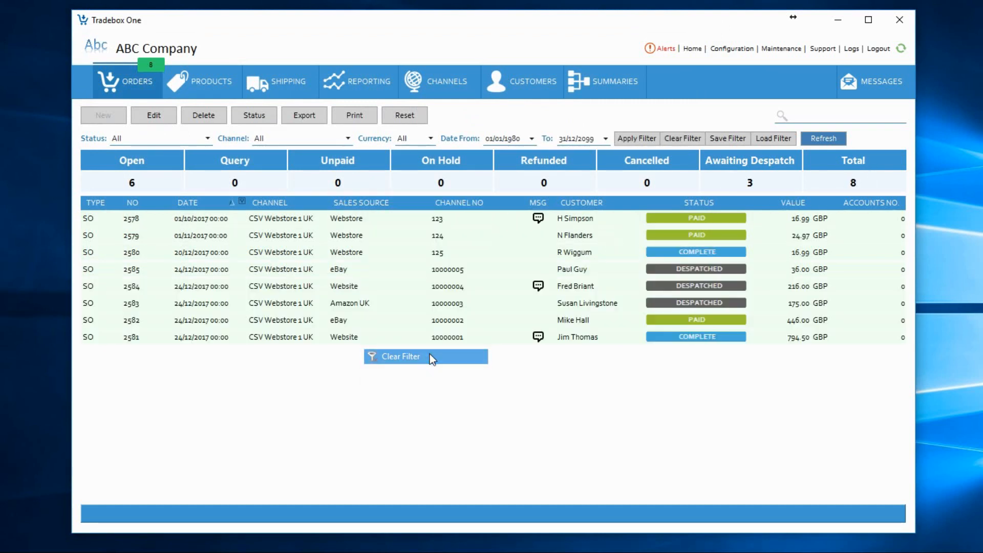
pyautogui.click(771, 139)
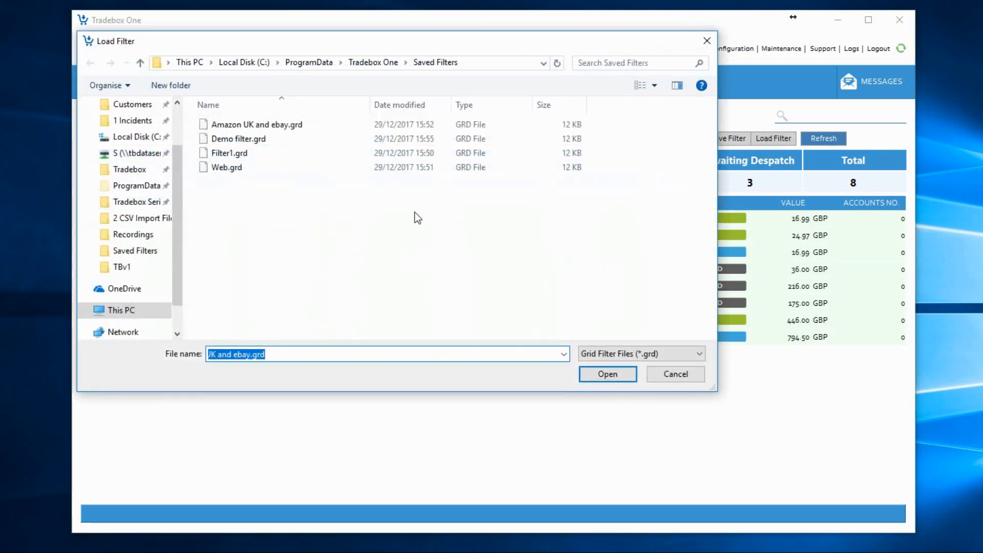
pyautogui.doubleClick(253, 168)
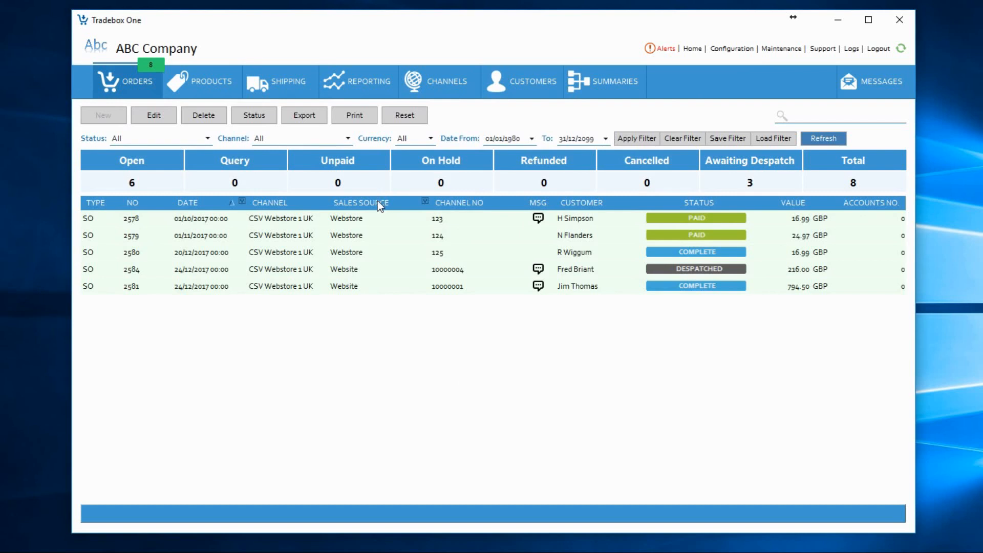
# Step: Review the loaded filter's conditions in the Filter Editor and close it without changes
pyautogui.rightClick(357, 205)
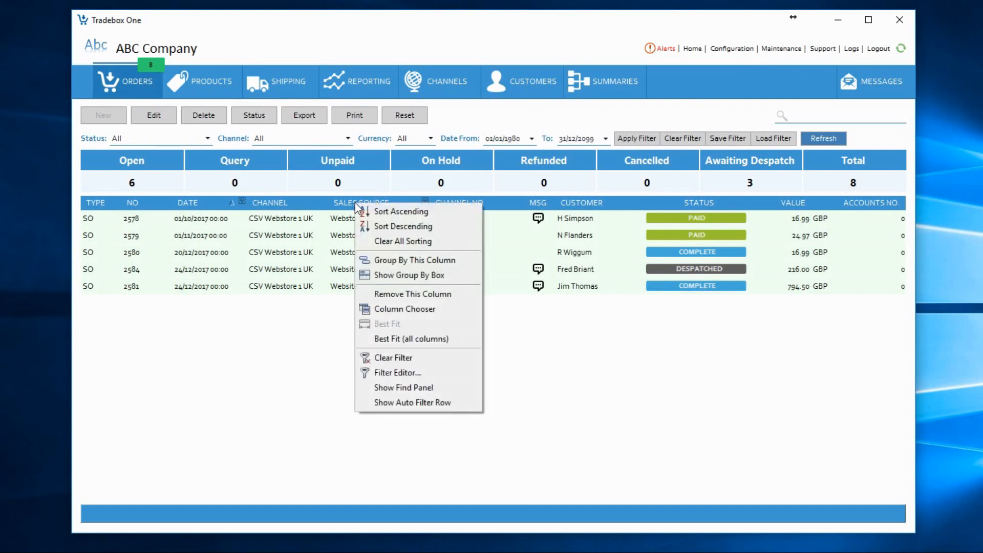
pyautogui.click(432, 373)
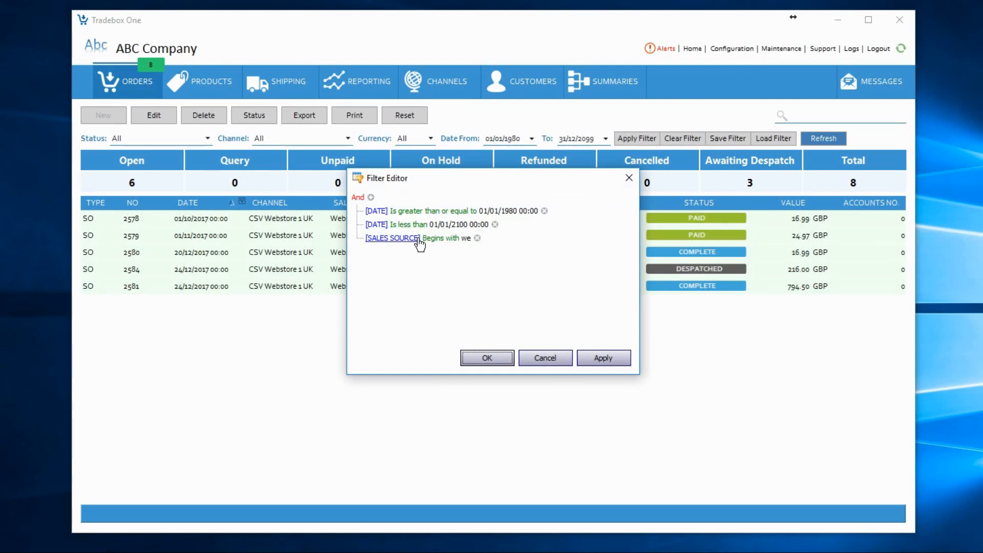
pyautogui.click(539, 360)
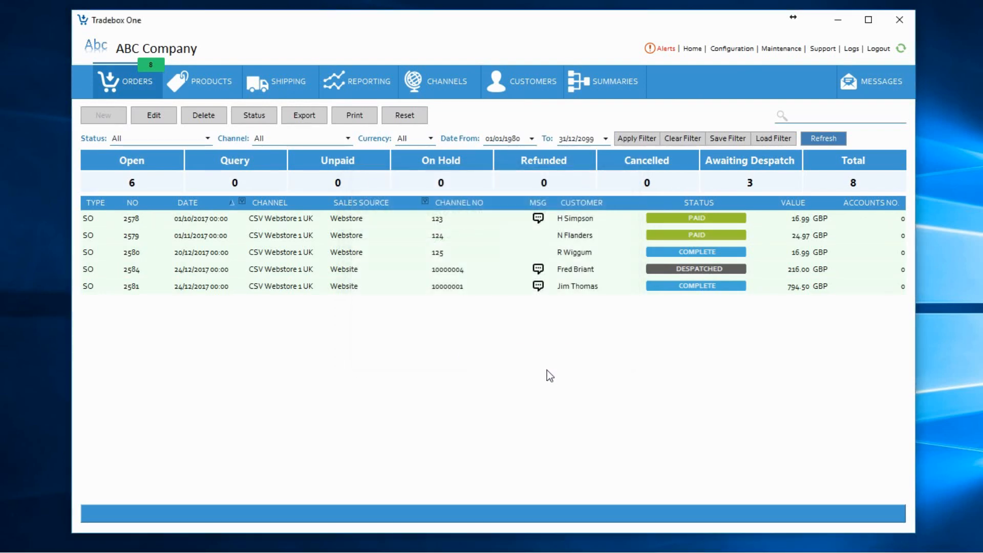